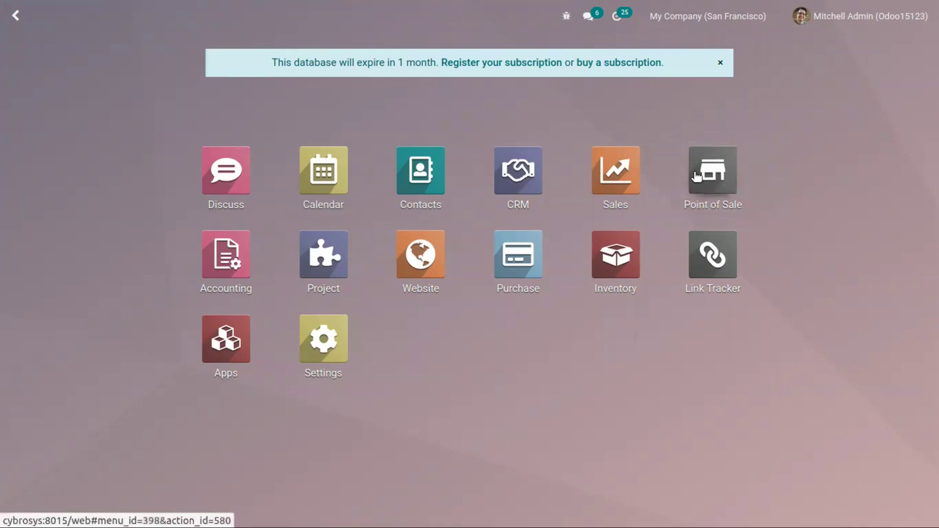
# Check in the Sales settings that Variants is enabled, review the list of product attributes, and return to the settings.
pyautogui.click(615, 168)
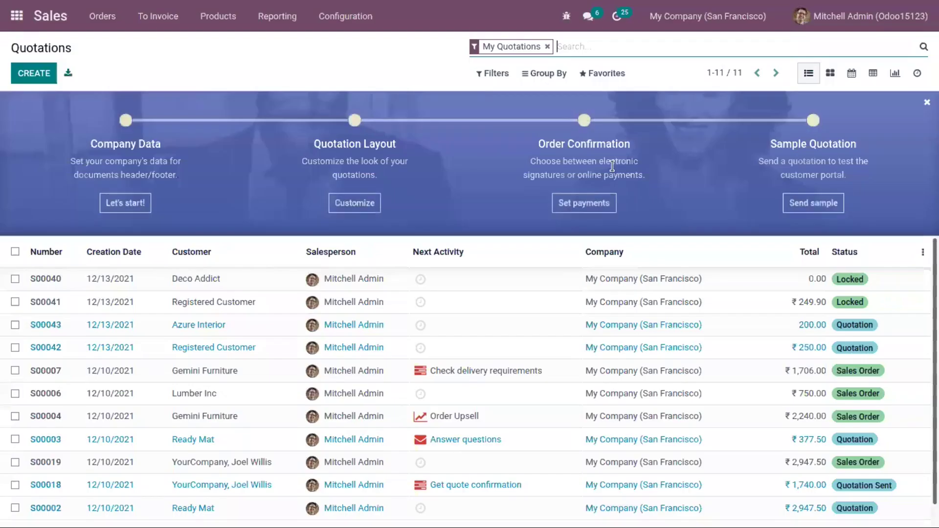
pyautogui.click(335, 22)
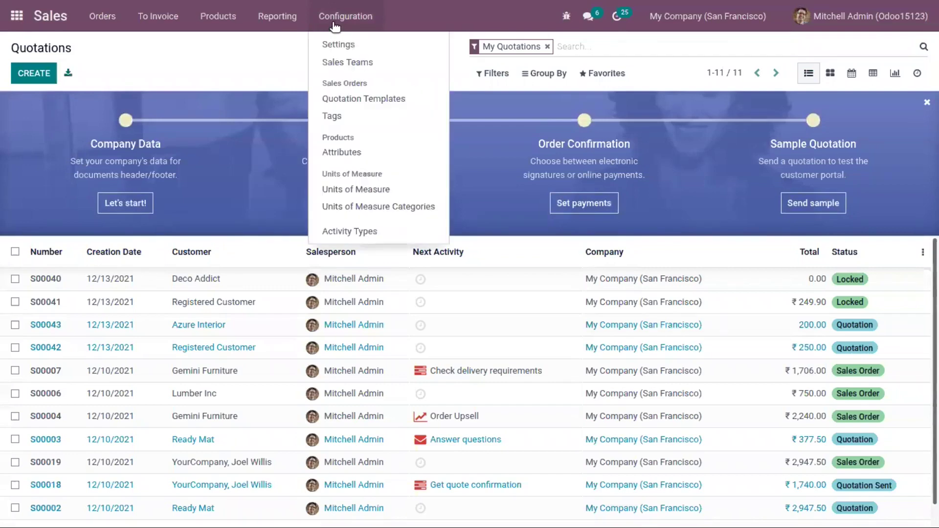
pyautogui.click(356, 45)
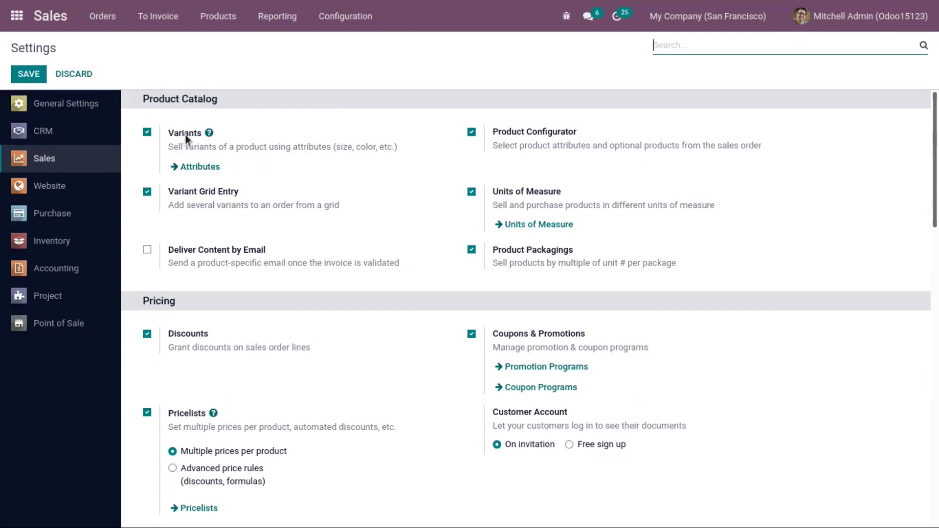
pyautogui.click(203, 167)
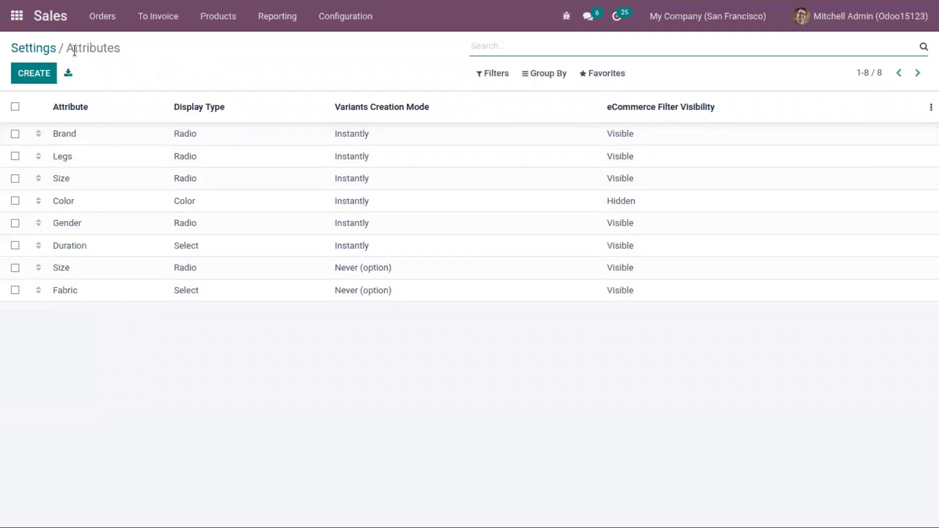
pyautogui.click(44, 52)
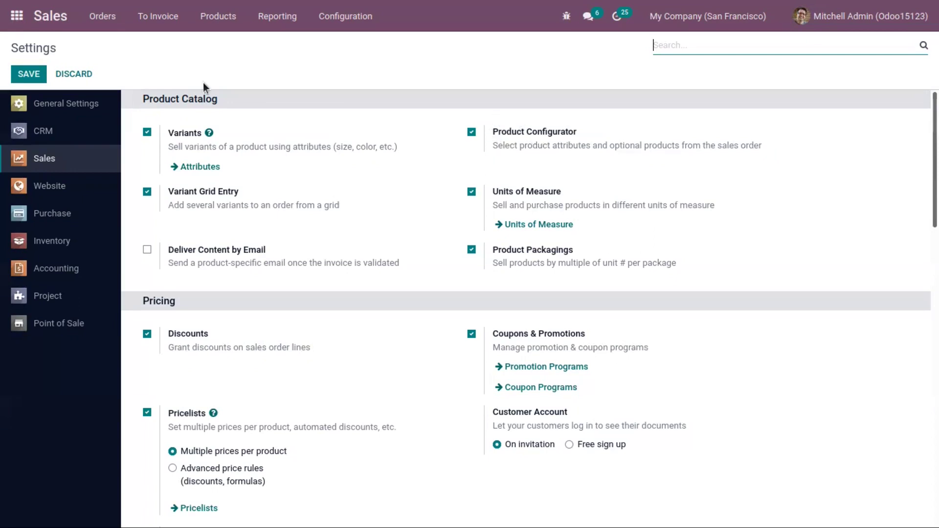
# Enable Product Configurator in the settings of the Shops point of sale and save.
pyautogui.click(16, 16)
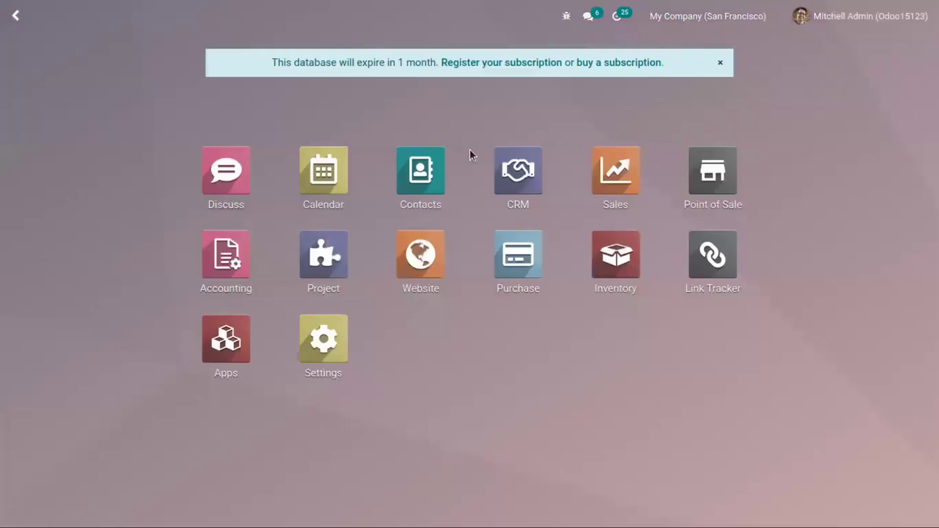
pyautogui.click(710, 176)
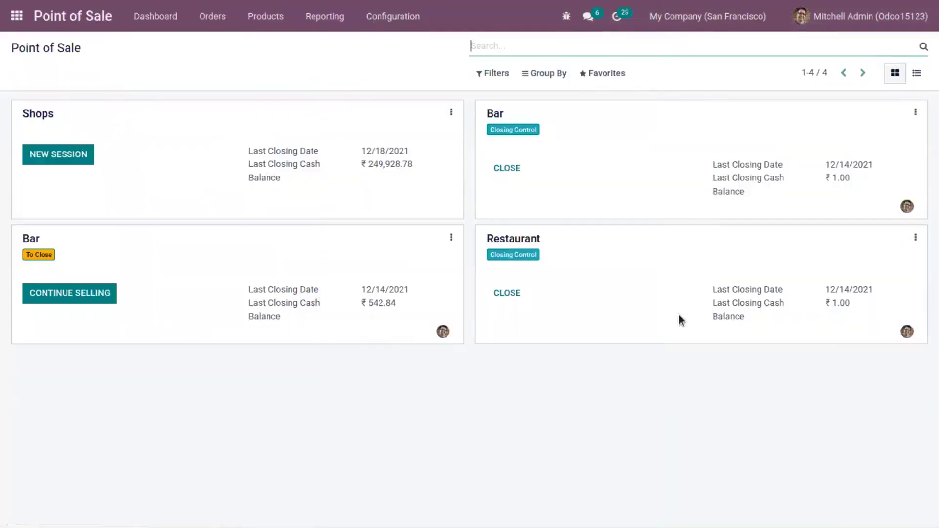
pyautogui.click(454, 114)
pyautogui.click(210, 217)
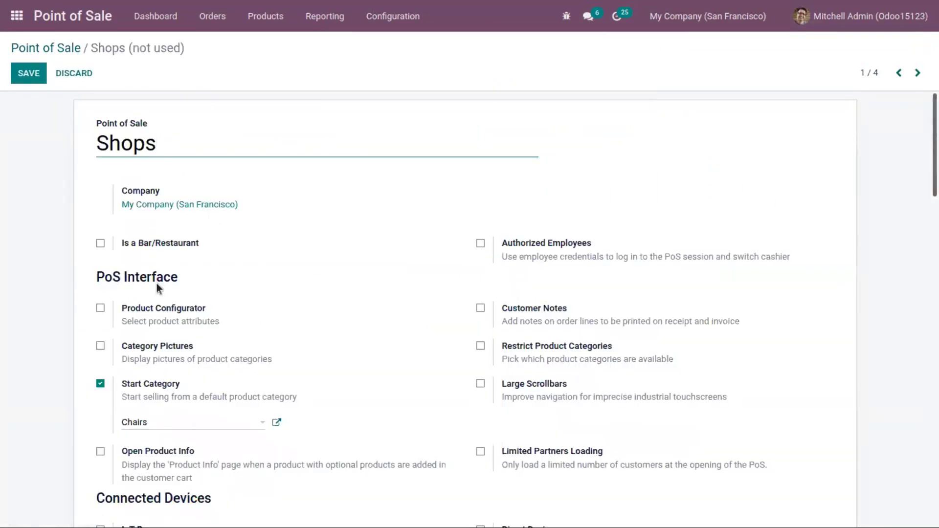
pyautogui.click(100, 309)
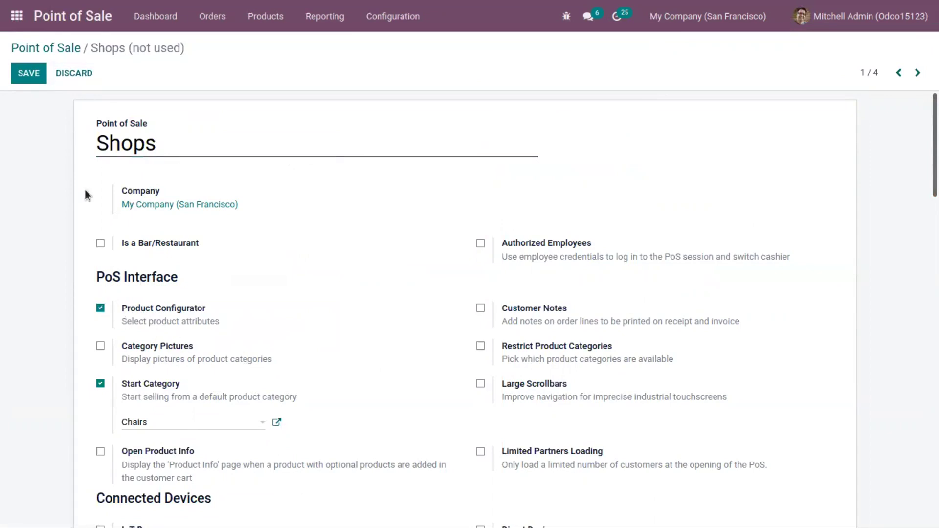
pyautogui.click(28, 78)
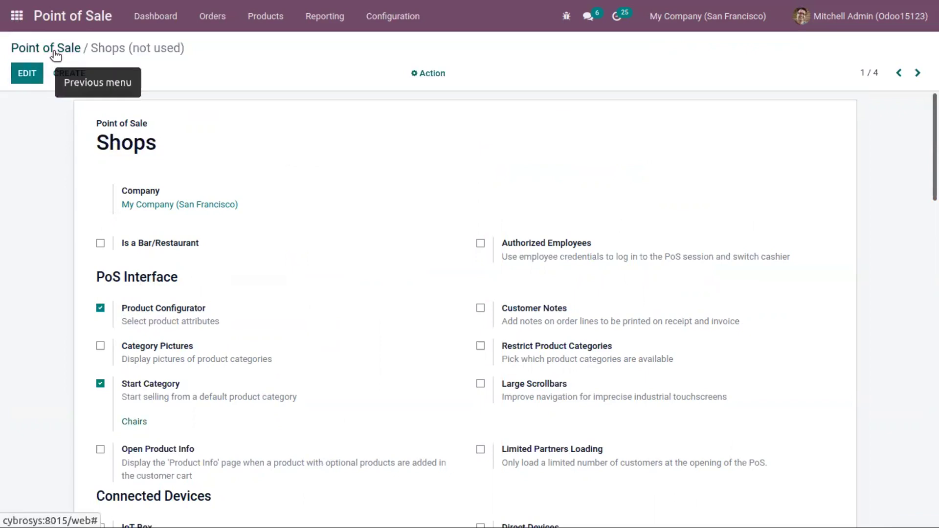
# Edit the Shops configuration again and enable Customer Notes and Large Scrollbars in the PoS interface section.
pyautogui.click(27, 73)
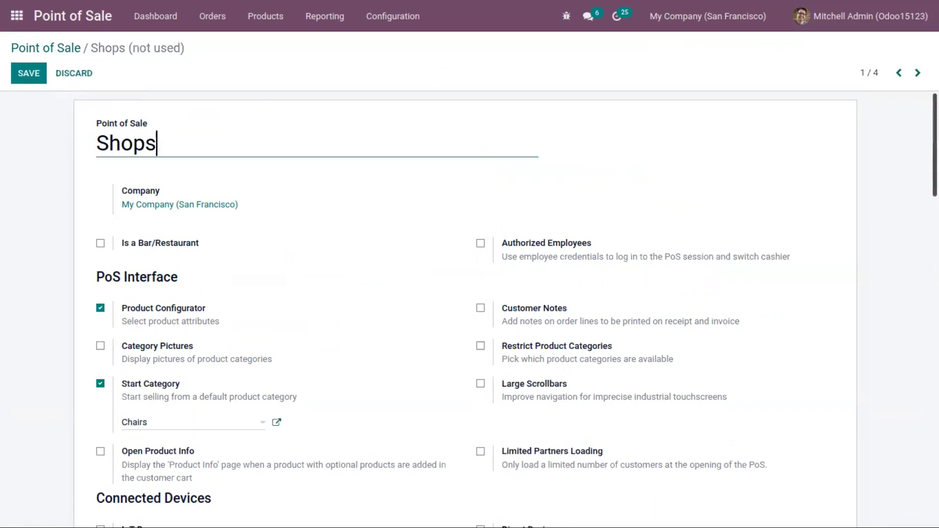
pyautogui.scroll(-4, 480, 215)
pyautogui.scroll(2, 479, 215)
pyautogui.click(481, 217)
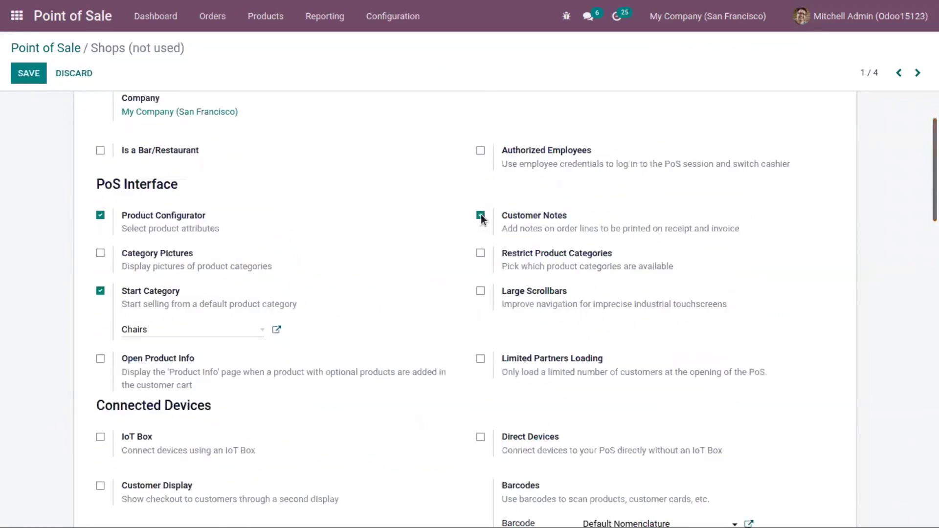
pyautogui.click(480, 291)
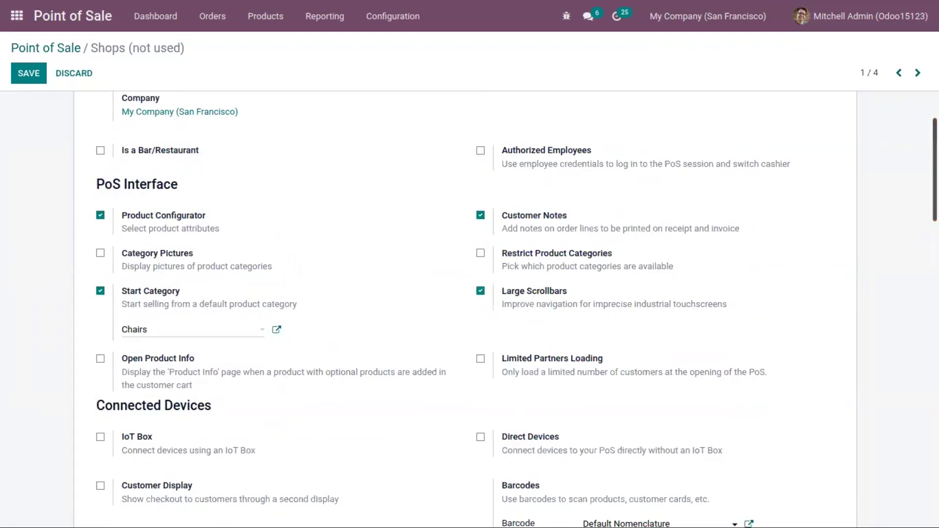
# Enable Advanced Pricelists and Global Discounts for Shops, save the configuration, and return to the Point of Sale dashboard.
pyautogui.scroll(-9, 470, 308)
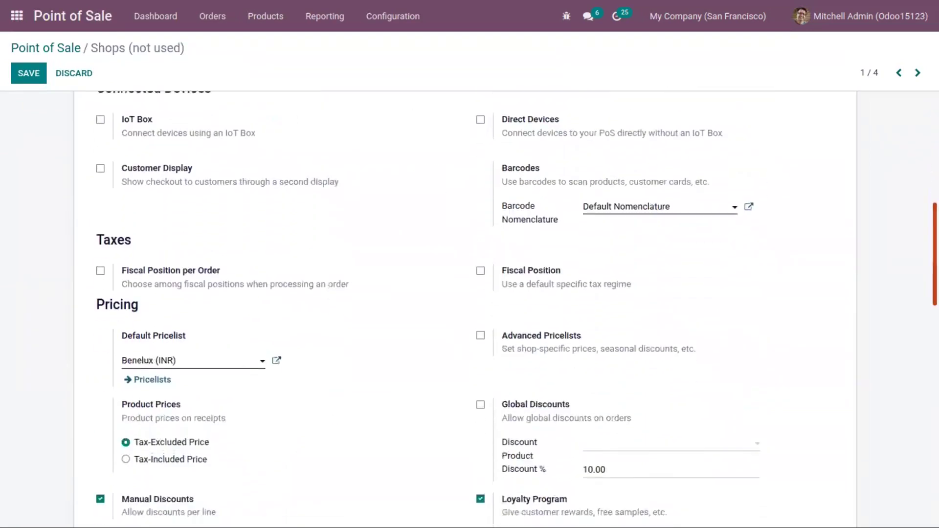
pyautogui.scroll(-1, 470, 309)
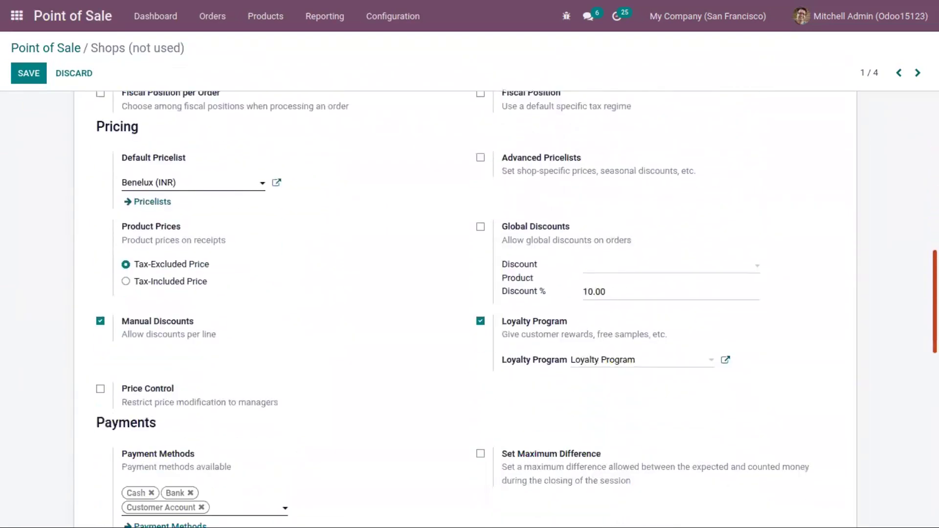
pyautogui.click(481, 158)
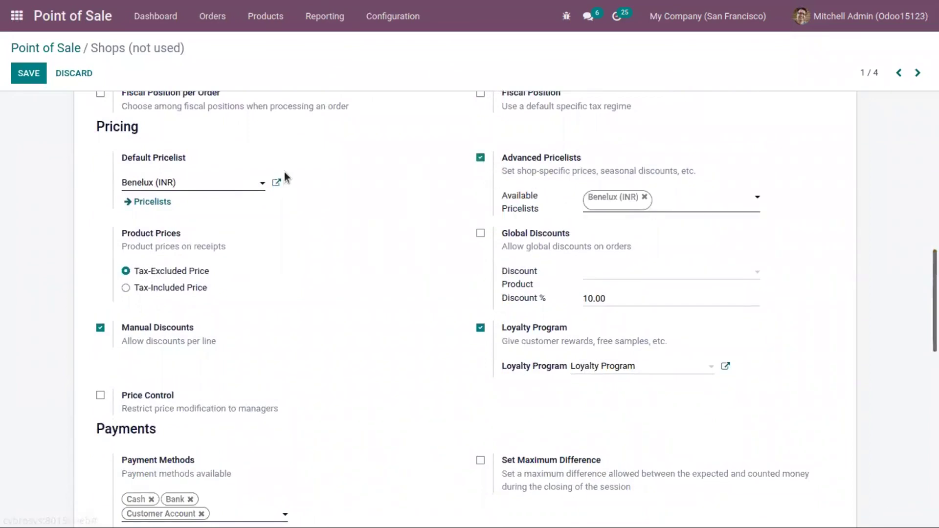
pyautogui.click(481, 234)
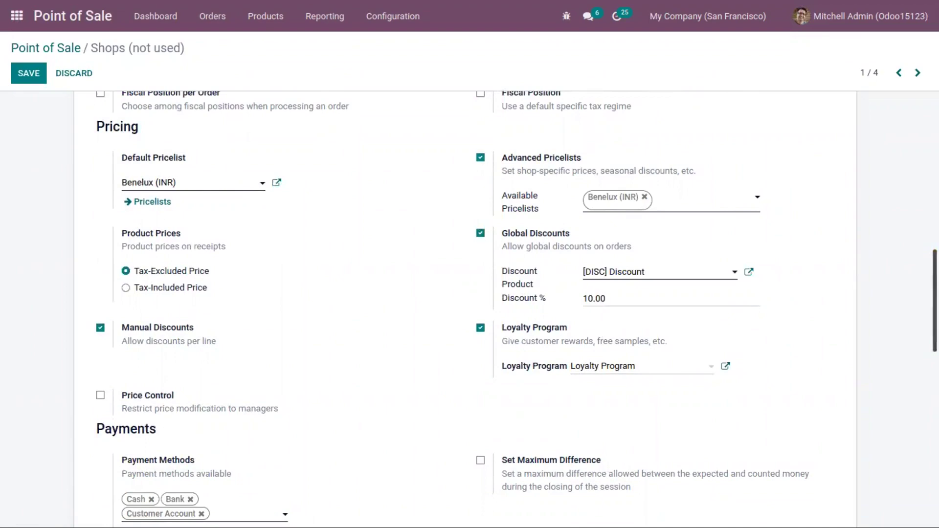
pyautogui.scroll(-8, 452, 308)
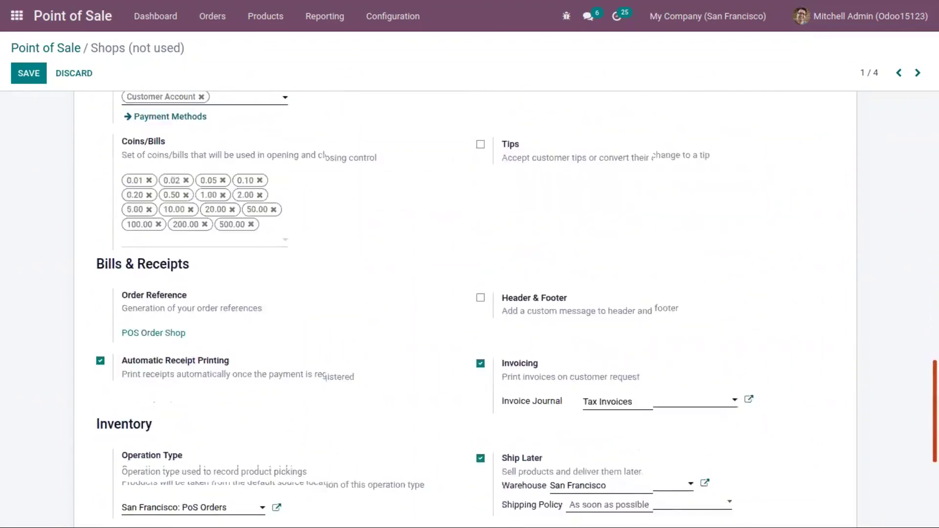
pyautogui.scroll(-2, 522, 297)
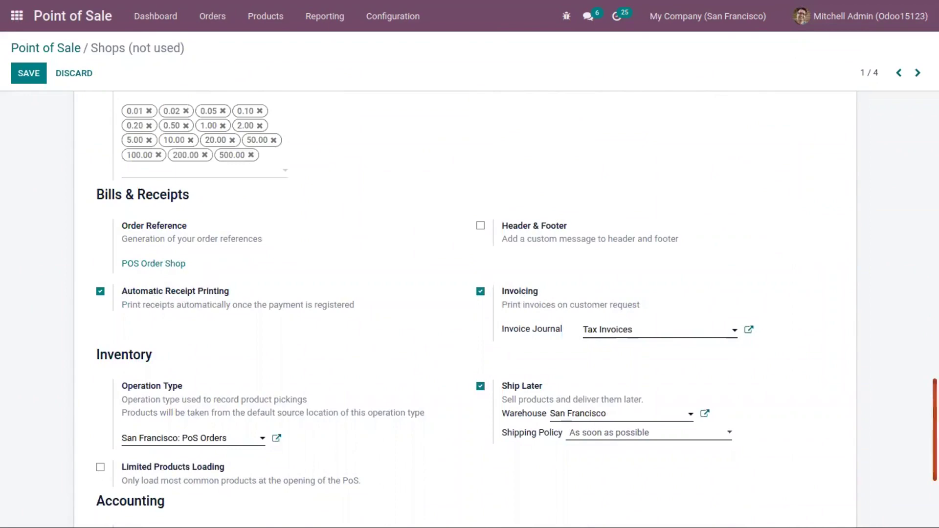
pyautogui.scroll(10, 430, 195)
pyautogui.click(23, 78)
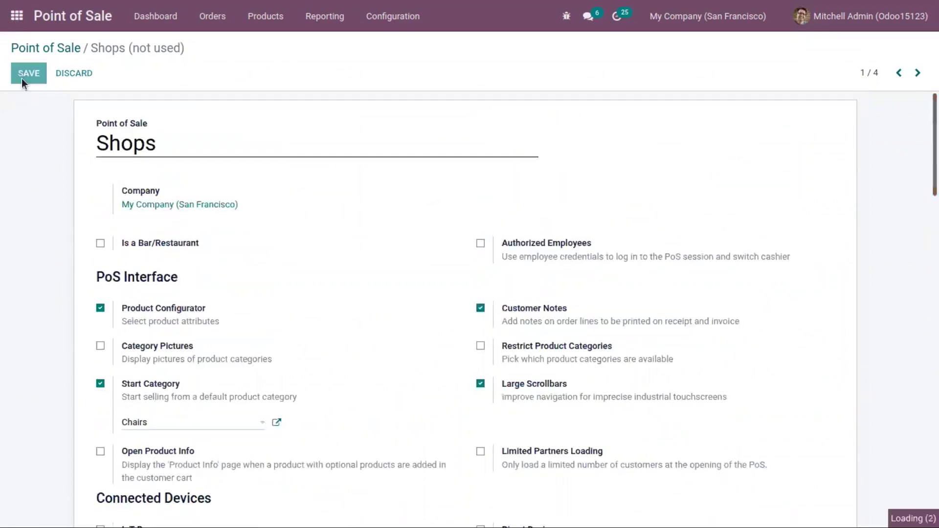
pyautogui.click(47, 50)
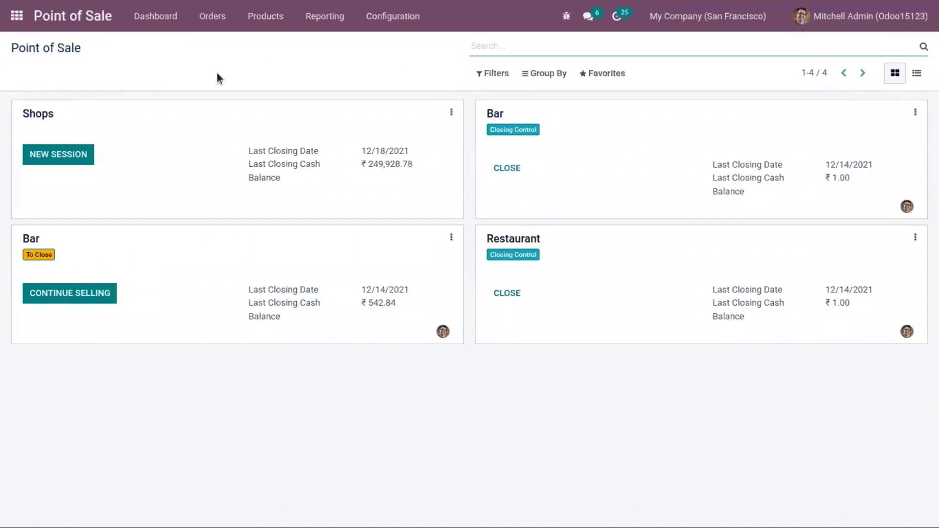
# Open the Deck Chair product from the Point of Sale product list.
pyautogui.click(271, 14)
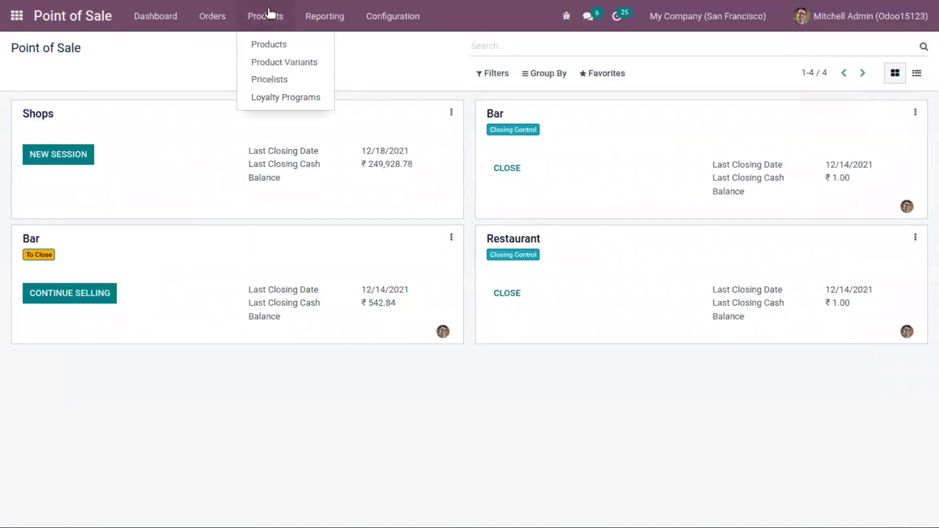
pyautogui.click(284, 44)
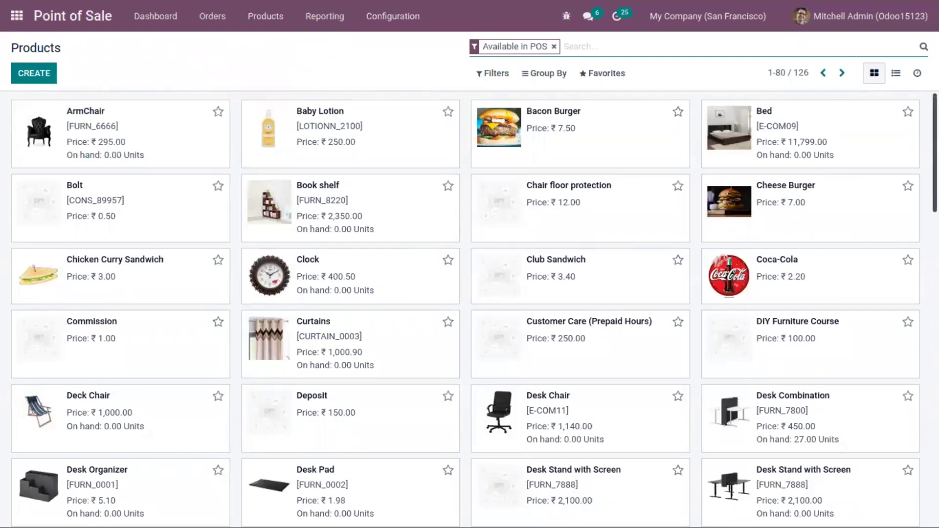
pyautogui.scroll(-3, 168, 218)
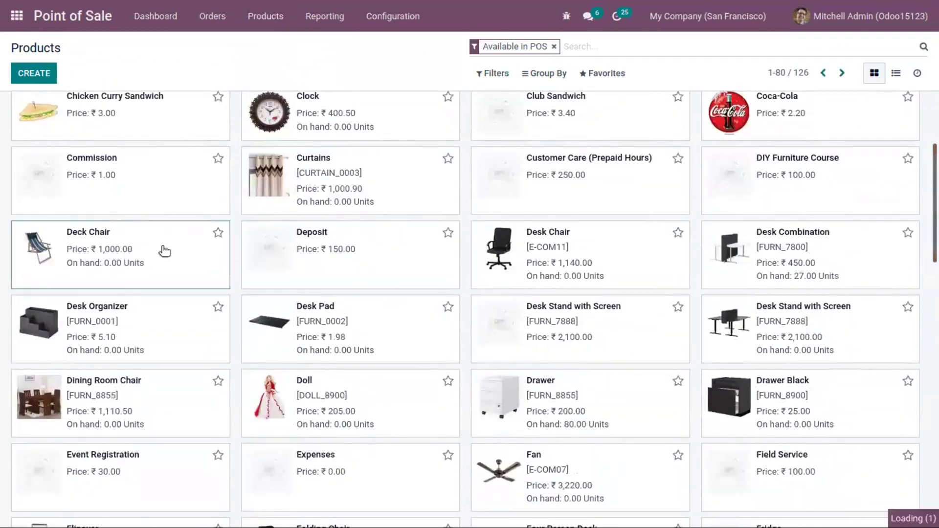
pyautogui.click(165, 251)
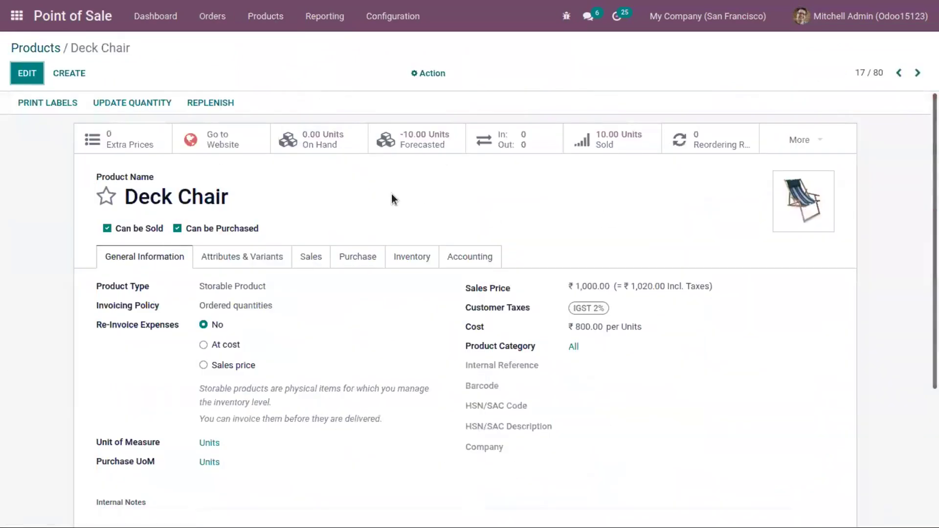
pyautogui.scroll(-3, 478, 208)
pyautogui.scroll(2, 478, 207)
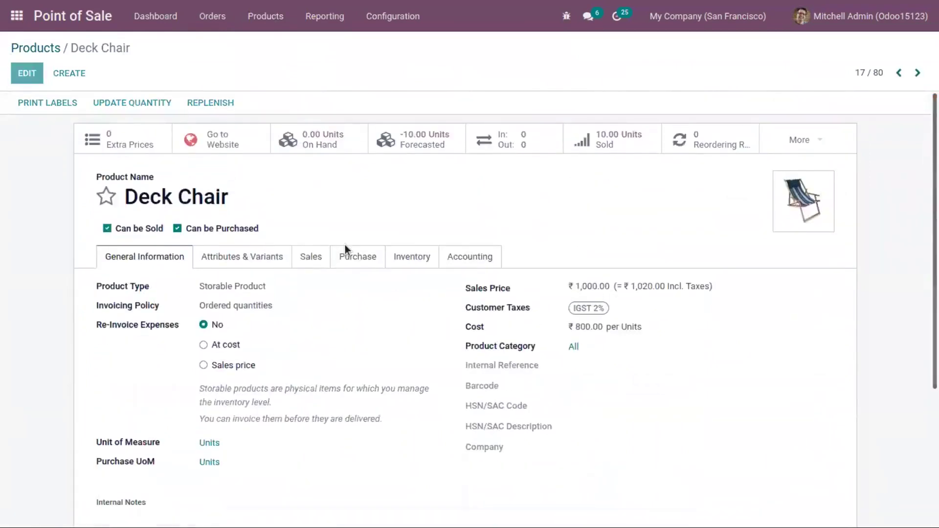
# Add a Legs attribute to the Deck Chair with the values Steel, Aluminium and Custom.
pyautogui.click(257, 259)
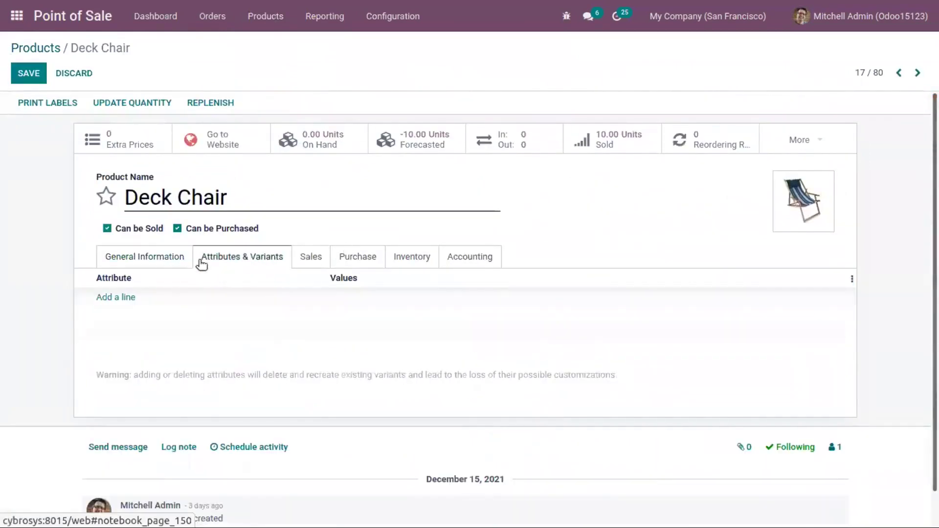
pyautogui.click(112, 298)
pyautogui.click(132, 299)
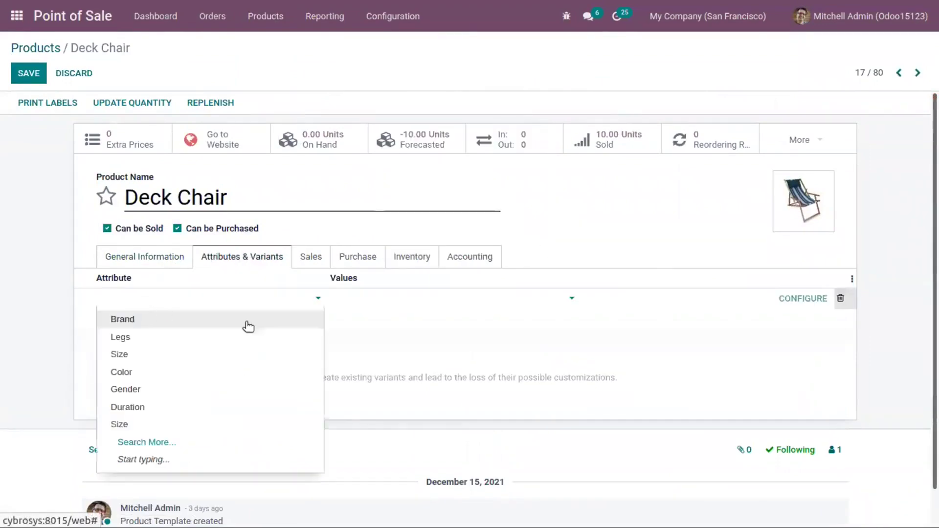
pyautogui.scroll(-1, 342, 336)
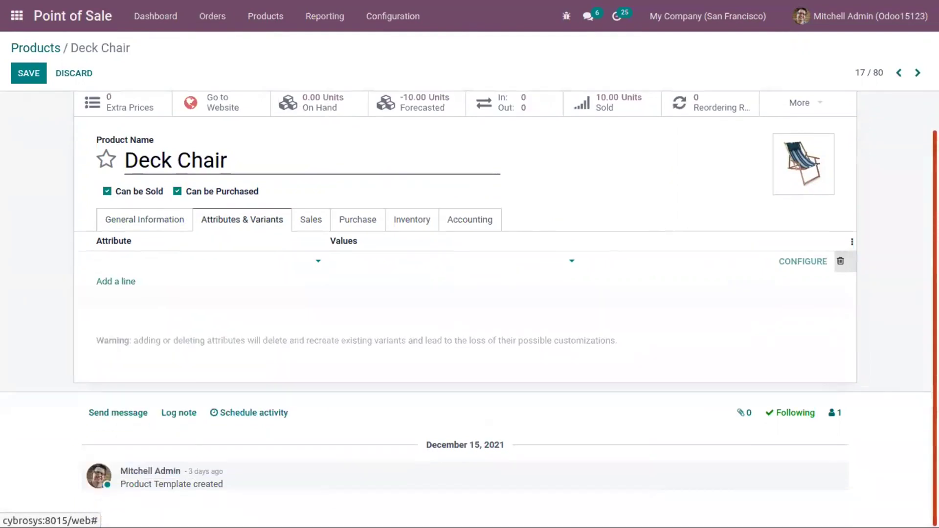
pyautogui.click(149, 262)
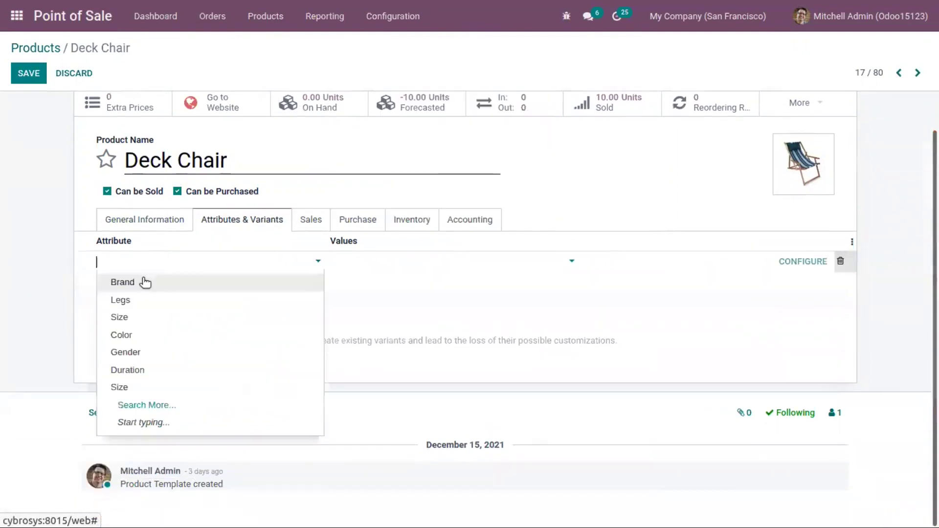
pyautogui.click(128, 404)
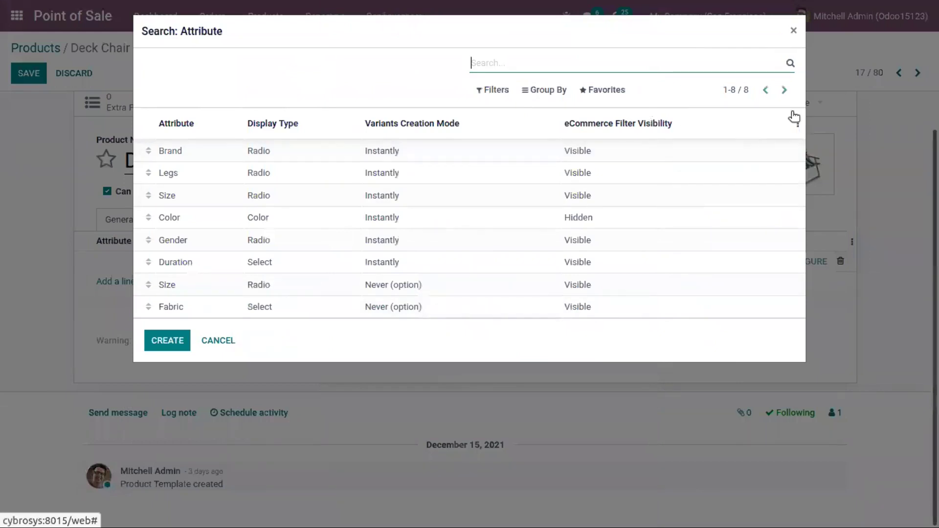
pyautogui.click(211, 180)
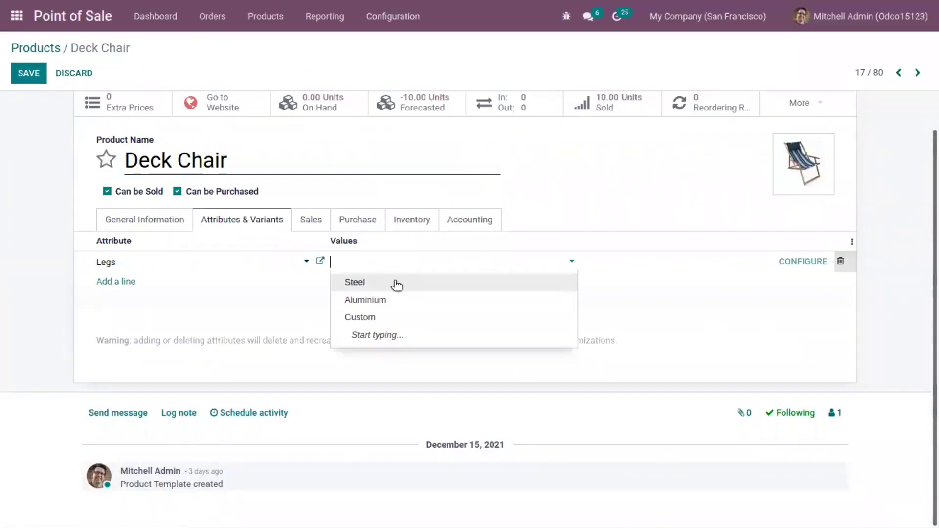
pyautogui.click(395, 283)
pyautogui.click(438, 264)
pyautogui.click(451, 284)
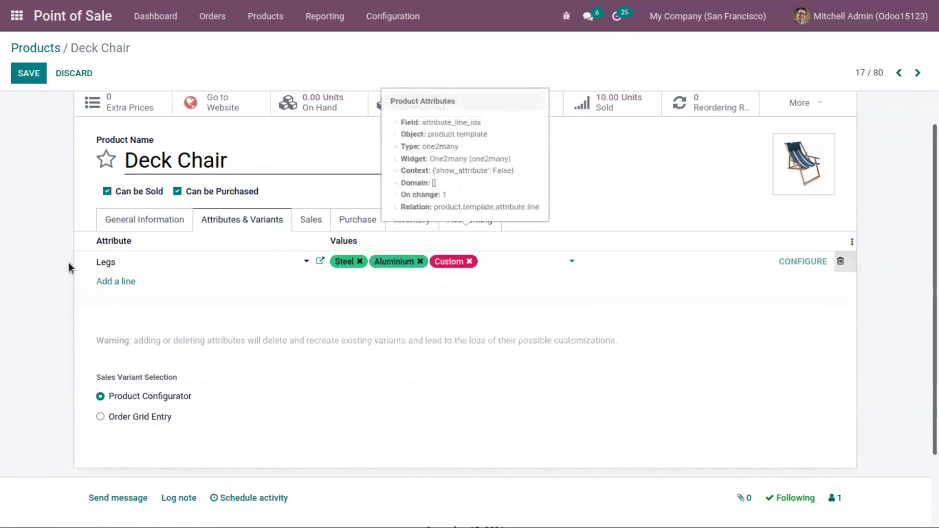
# Add a Color attribute to the Deck Chair with the values White, Black, Blue and Rainbow.
pyautogui.click(117, 281)
pyautogui.click(129, 288)
pyautogui.click(122, 352)
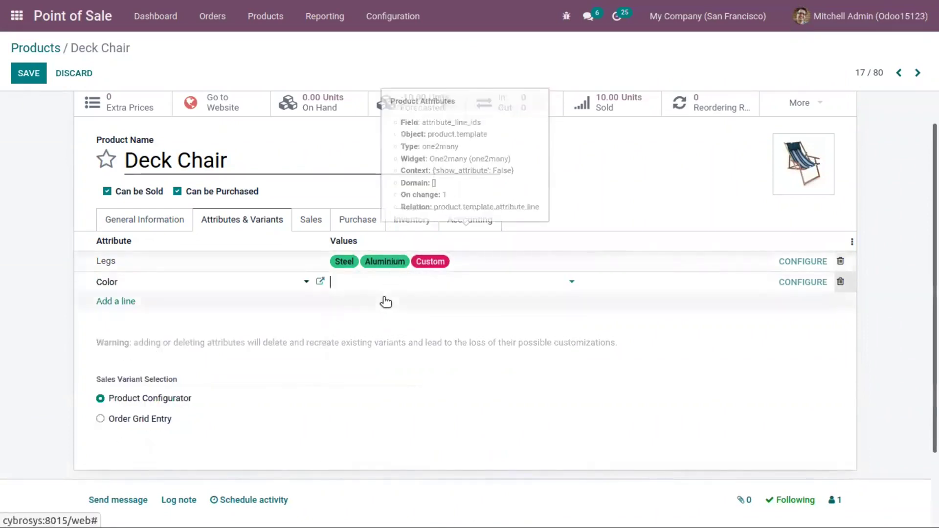
pyautogui.click(371, 284)
pyautogui.click(387, 303)
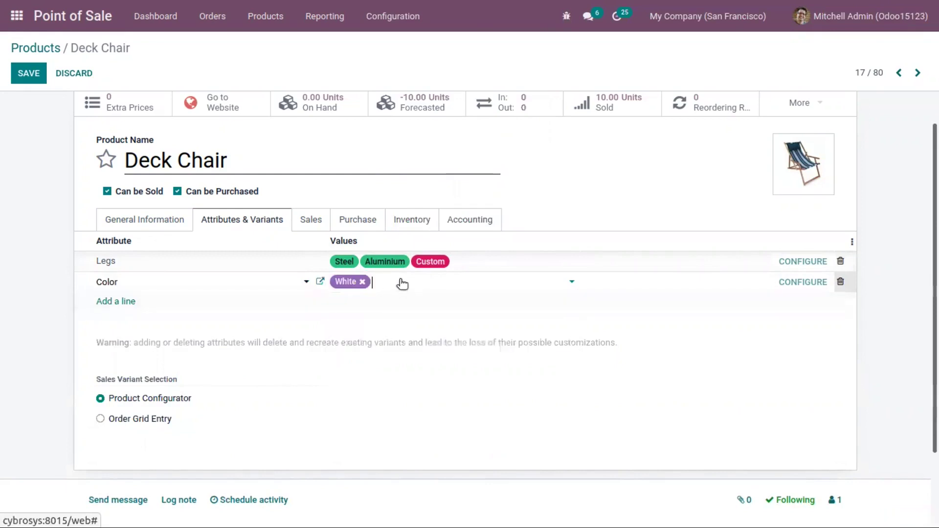
pyautogui.click(398, 281)
pyautogui.click(408, 309)
pyautogui.click(414, 281)
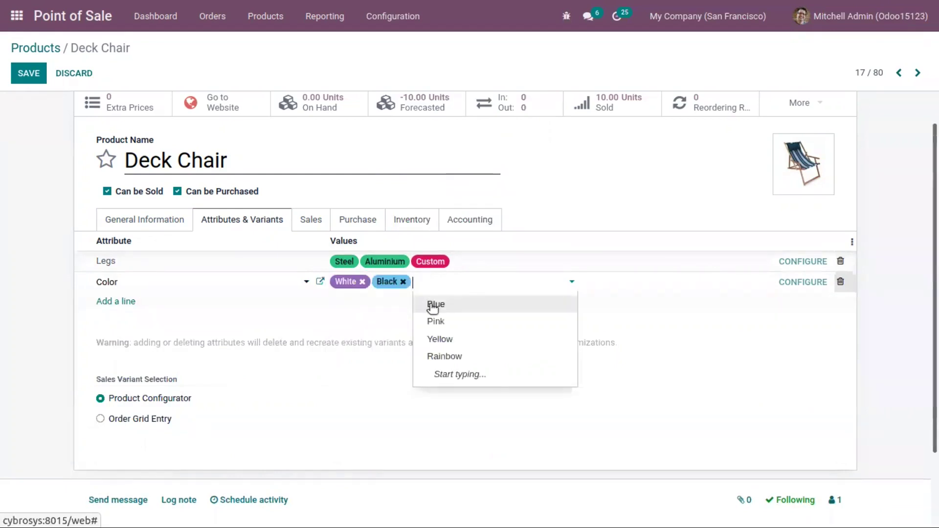
pyautogui.click(442, 303)
pyautogui.click(464, 284)
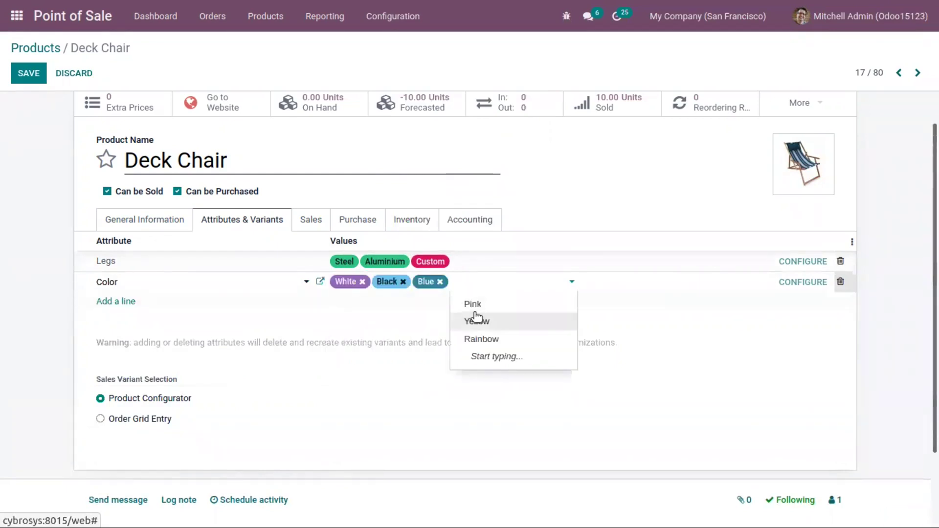
pyautogui.click(482, 338)
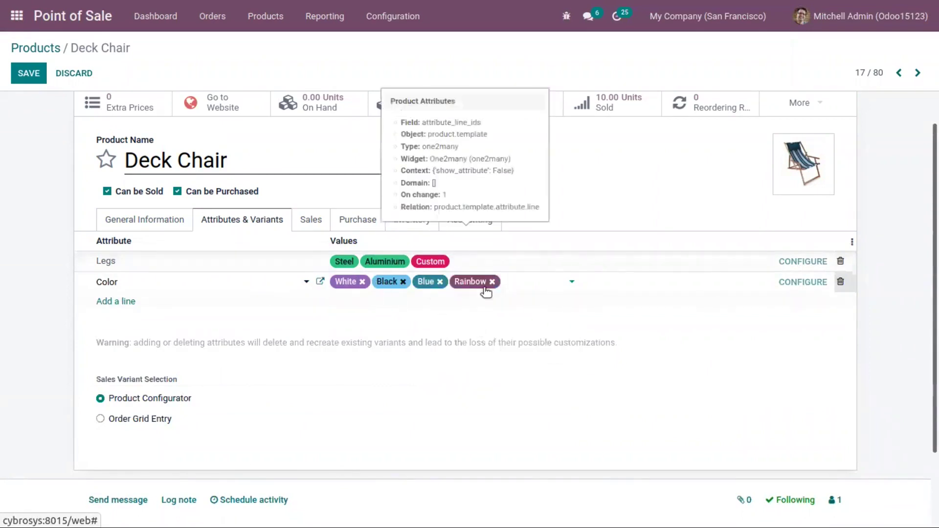
# Set the Color attribute's eCommerce Filter Visibility to Visible and save the attribute.
pyautogui.click(320, 282)
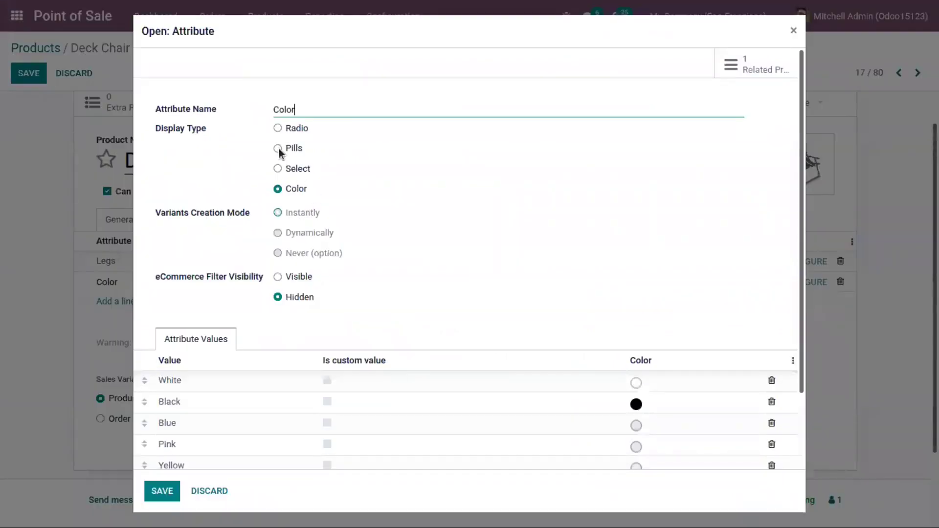
pyautogui.moveTo(800, 61); pyautogui.dragTo(438, 119)
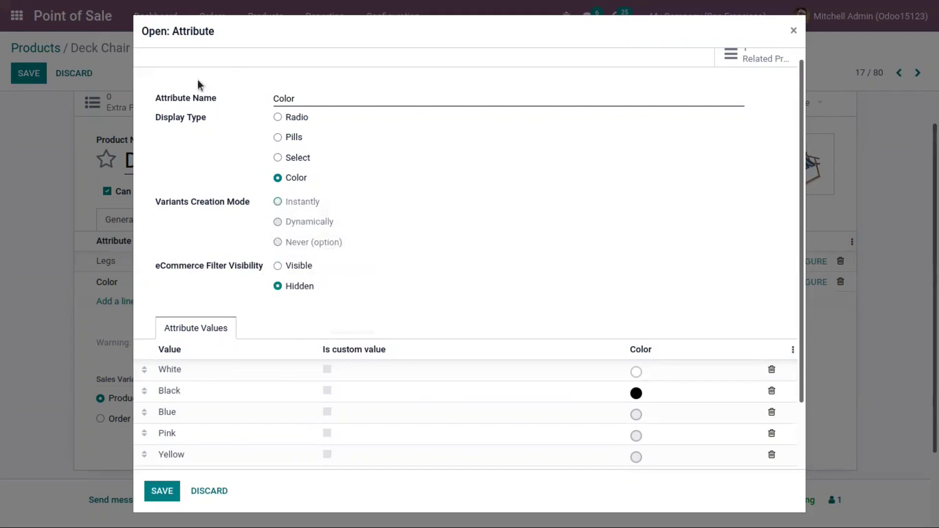
pyautogui.click(295, 268)
pyautogui.moveTo(240, 267)
pyautogui.scroll(-2, 296, 277)
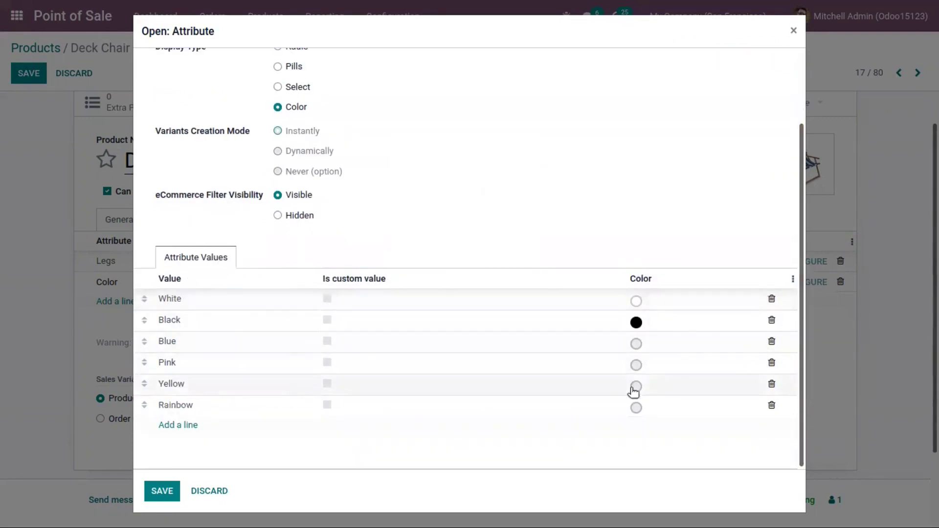
pyautogui.click(637, 347)
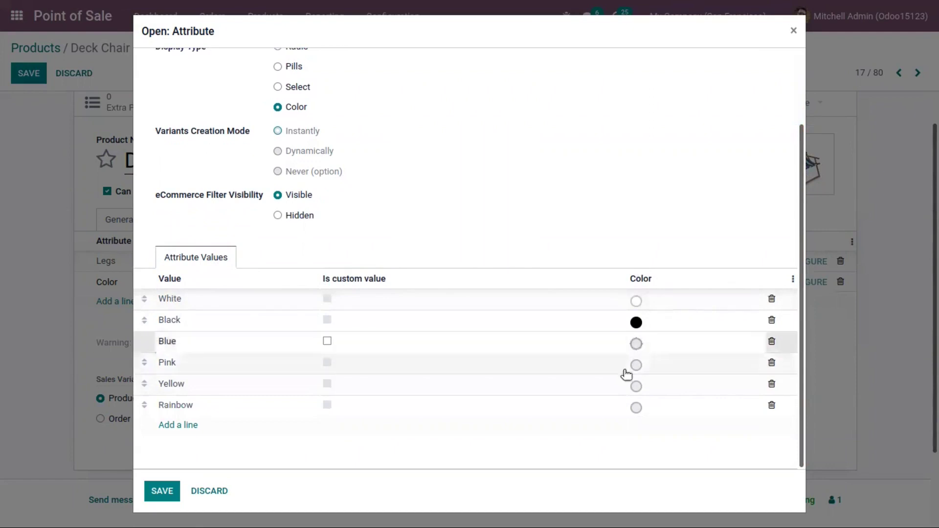
pyautogui.click(582, 245)
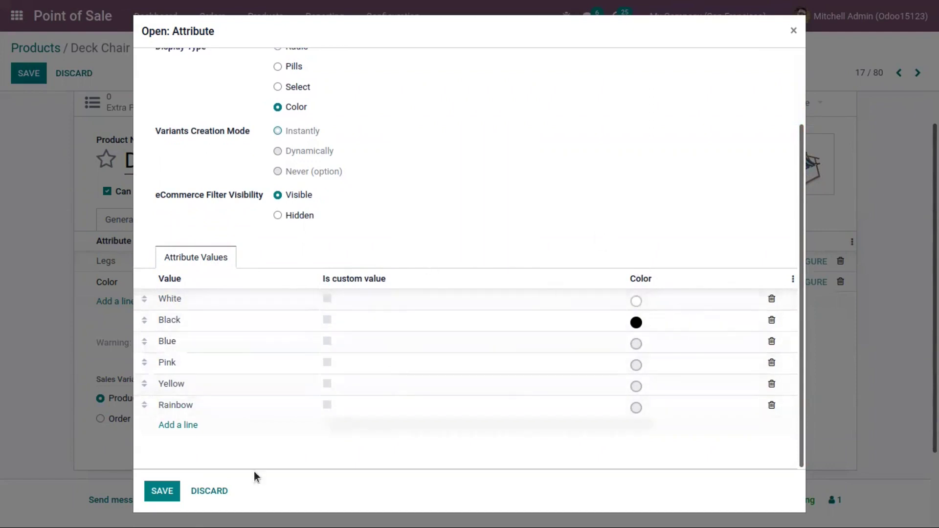
pyautogui.click(162, 491)
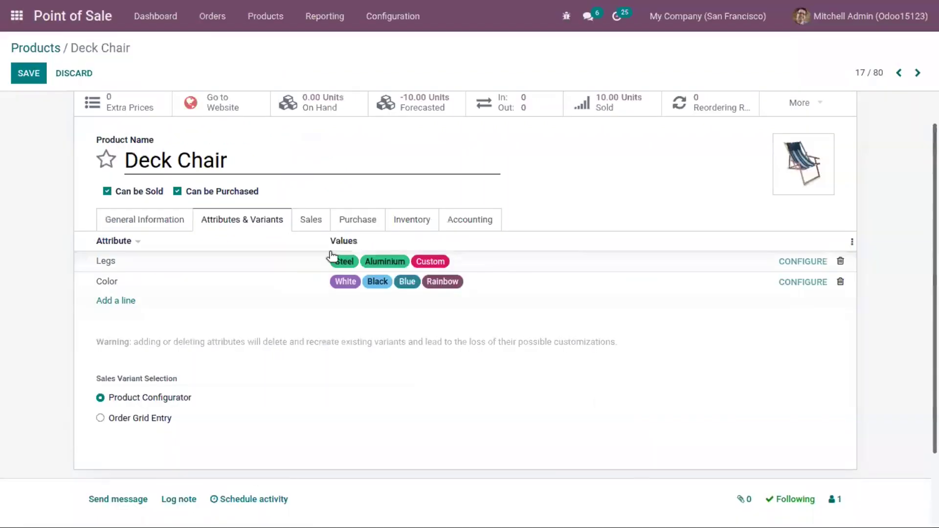
# Set the Legs attribute's Display Type to Pills, then save the attribute and the Deck Chair product.
pyautogui.click(193, 260)
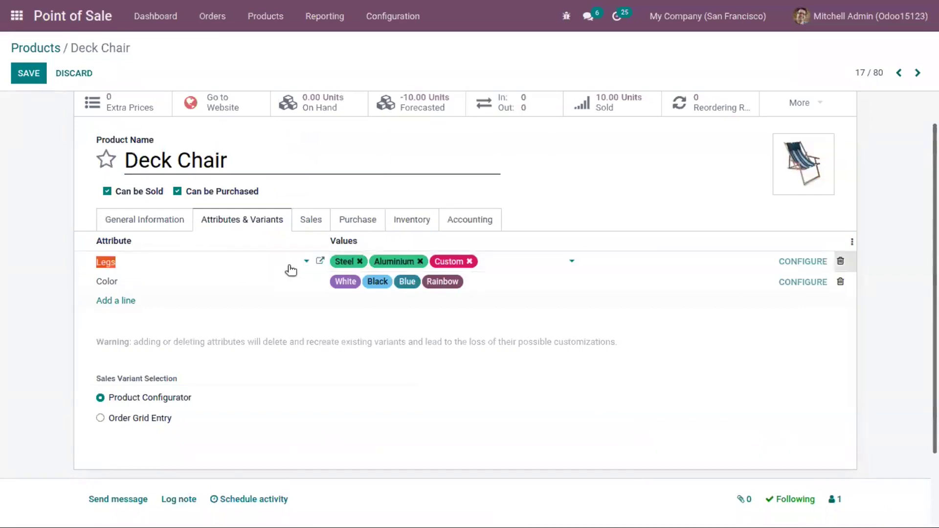
pyautogui.click(320, 262)
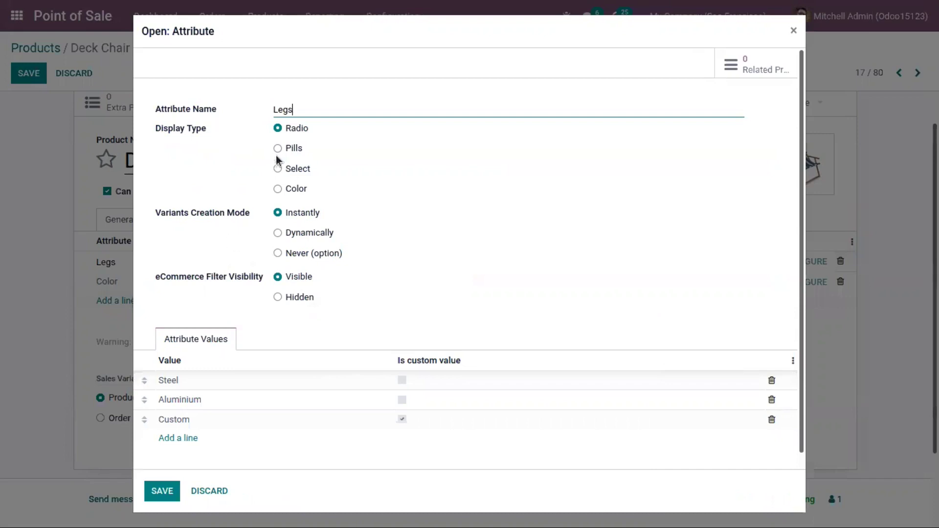
pyautogui.click(294, 148)
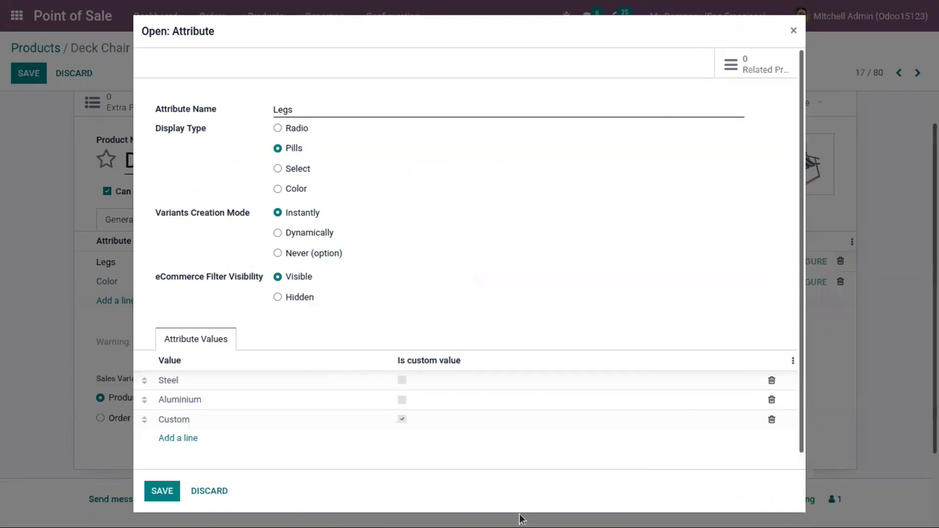
pyautogui.click(166, 494)
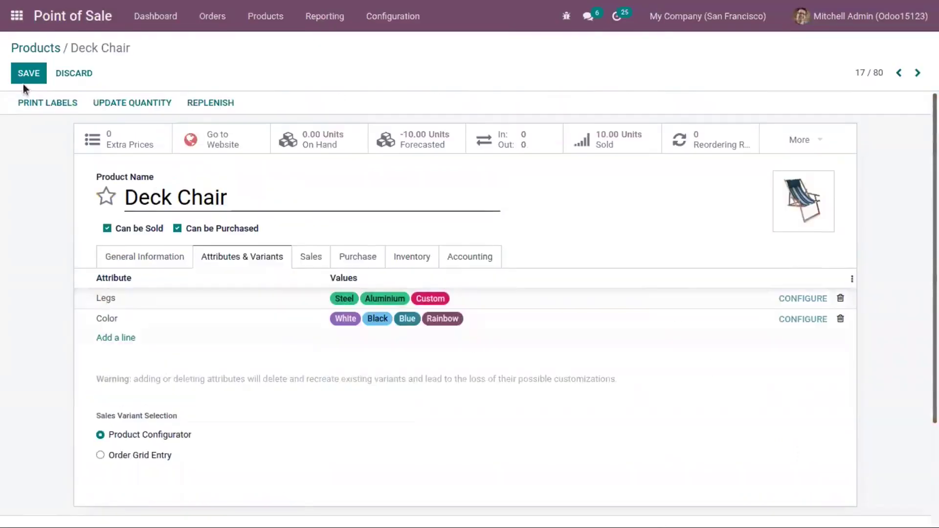
pyautogui.click(23, 80)
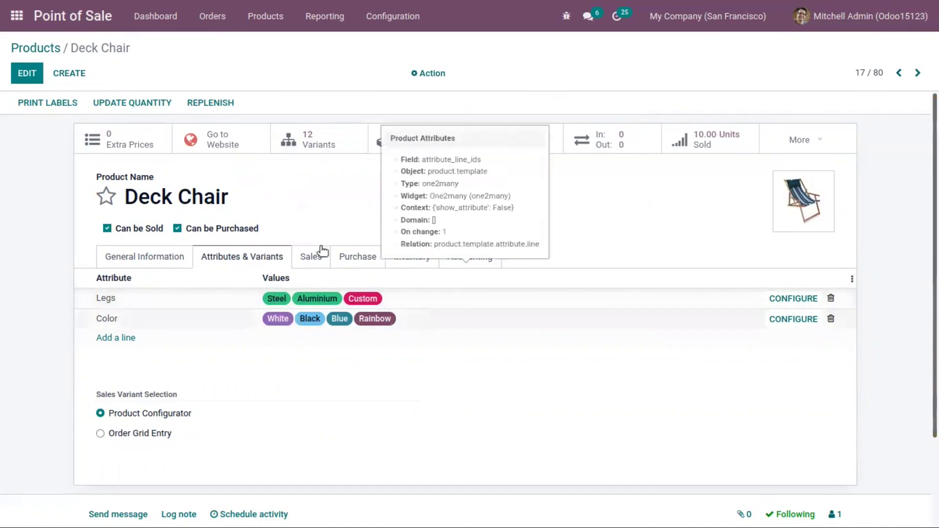
# View the Deck Chair's product variants and its Legs variant values, and return to the product's attributes.
pyautogui.click(328, 145)
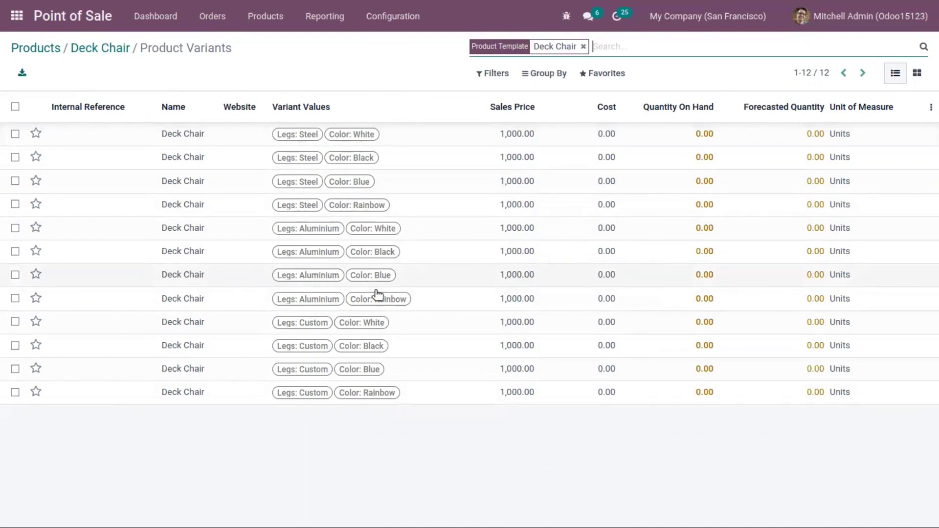
pyautogui.click(105, 47)
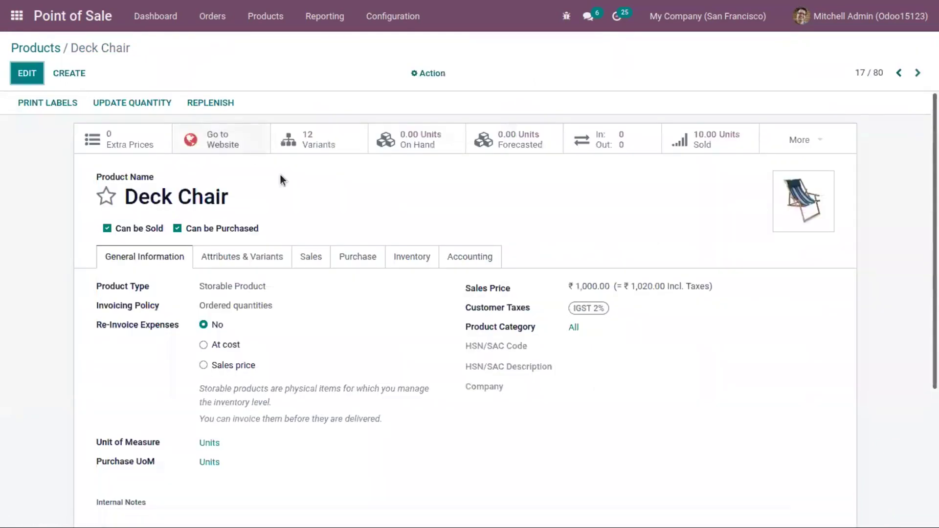
pyautogui.click(242, 256)
pyautogui.click(799, 299)
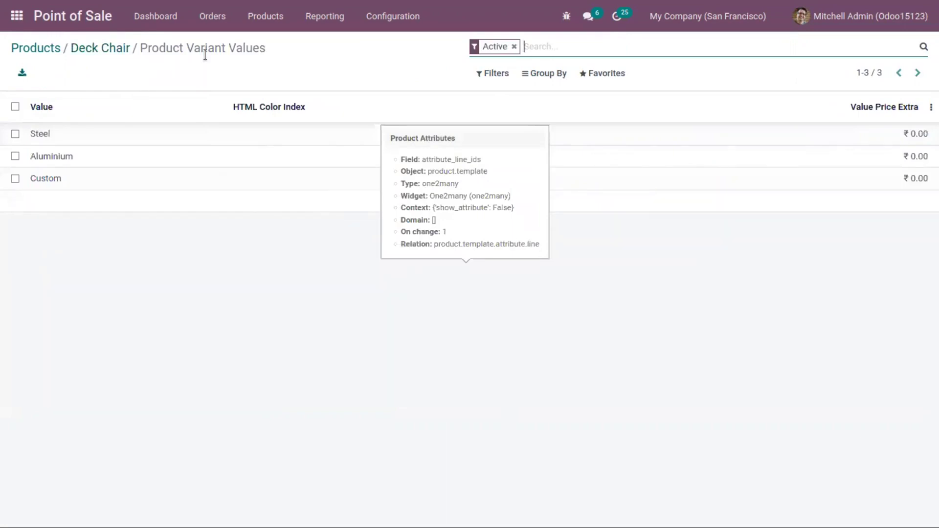
pyautogui.click(125, 49)
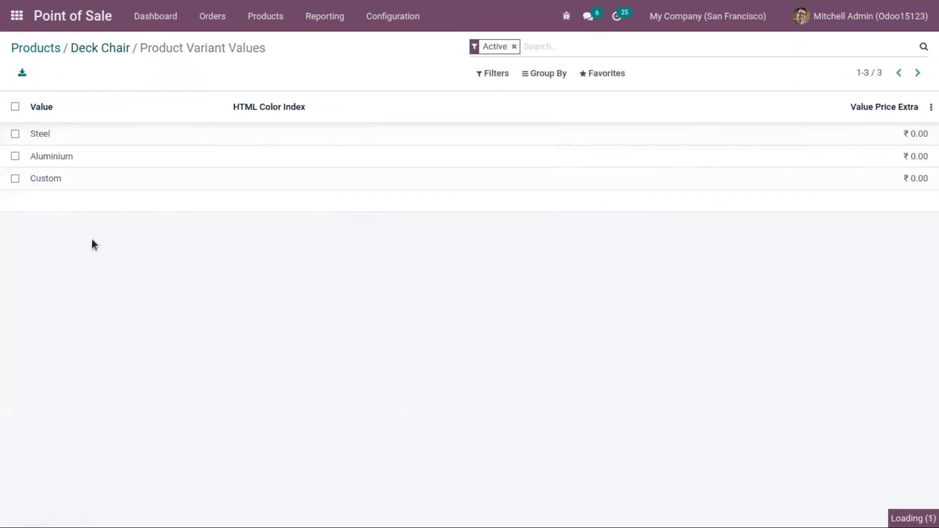
pyautogui.click(281, 261)
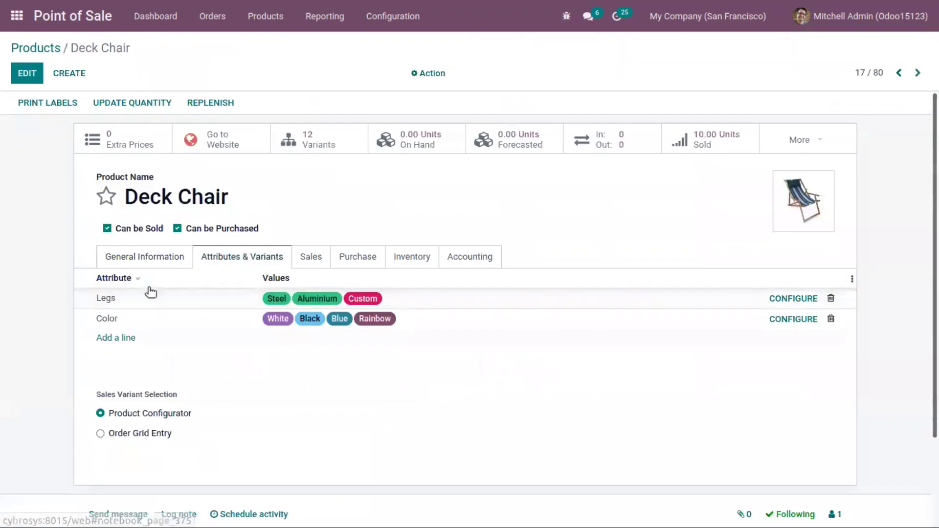
# Edit the Steel value of the Deck Chair's Legs attribute and set its Value Price Extra to 50.00.
pyautogui.click(784, 299)
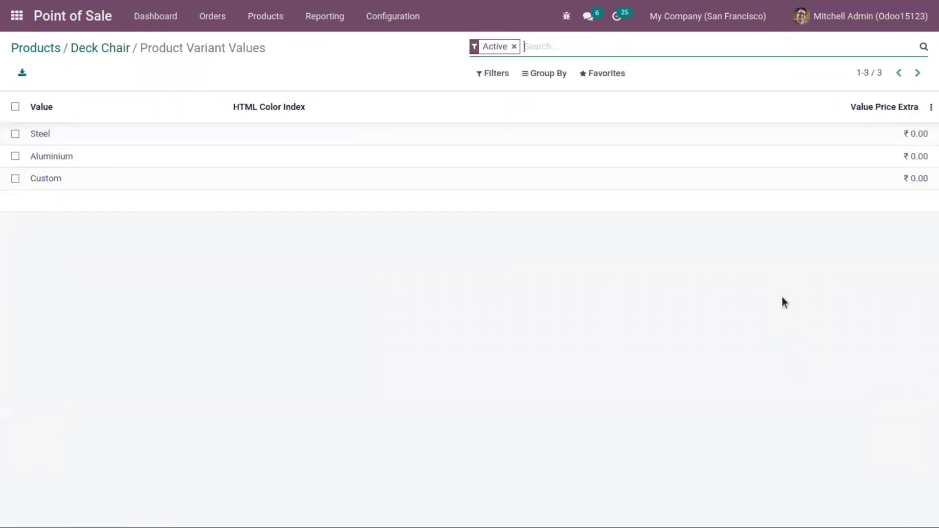
pyautogui.click(106, 138)
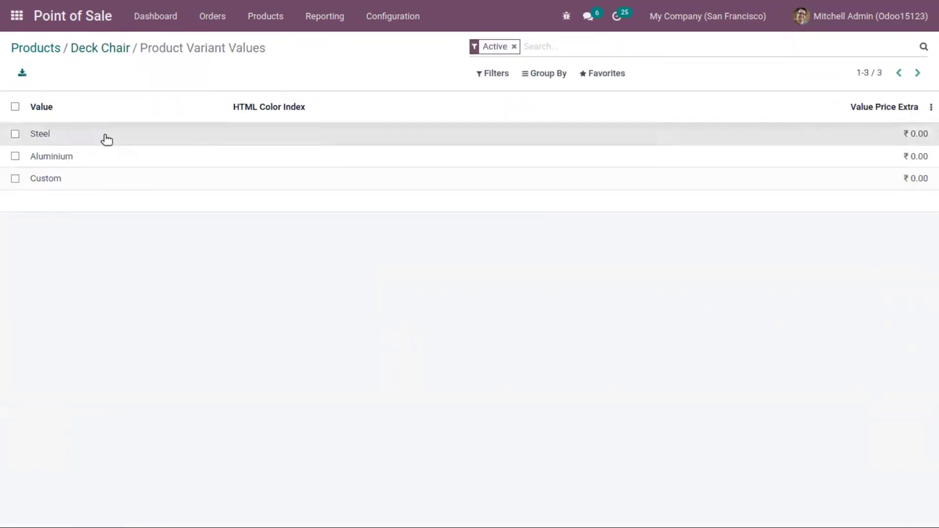
pyautogui.click(28, 74)
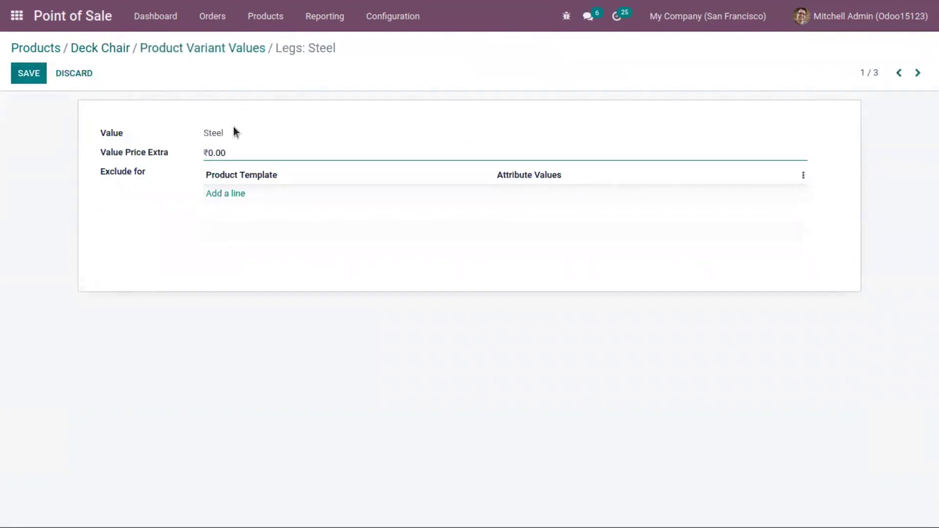
pyautogui.click(210, 155)
pyautogui.press('BackSpace')
pyautogui.write('7')
pyautogui.write('0')
# Exclude the Deck Chair's Color: Blue and Color: Rainbow values for the Steel legs, and save the value.
pyautogui.click(233, 194)
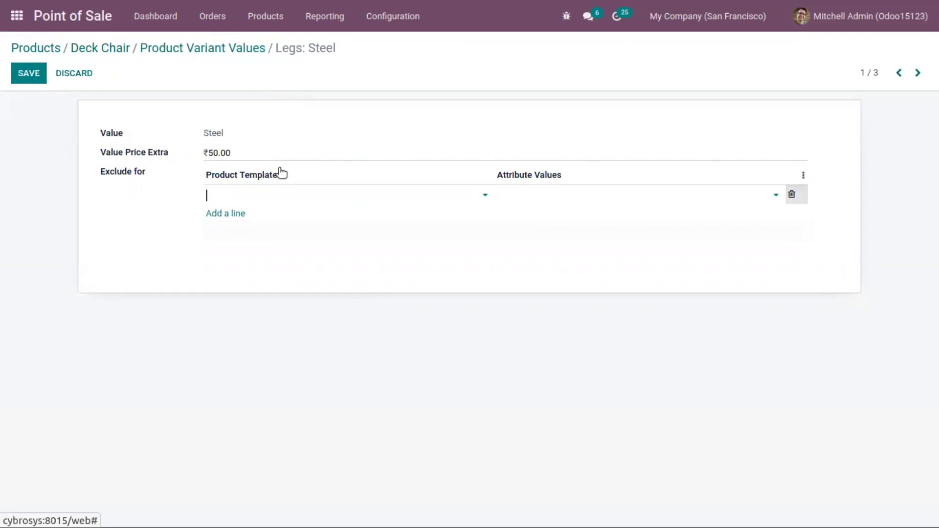
pyautogui.click(264, 198)
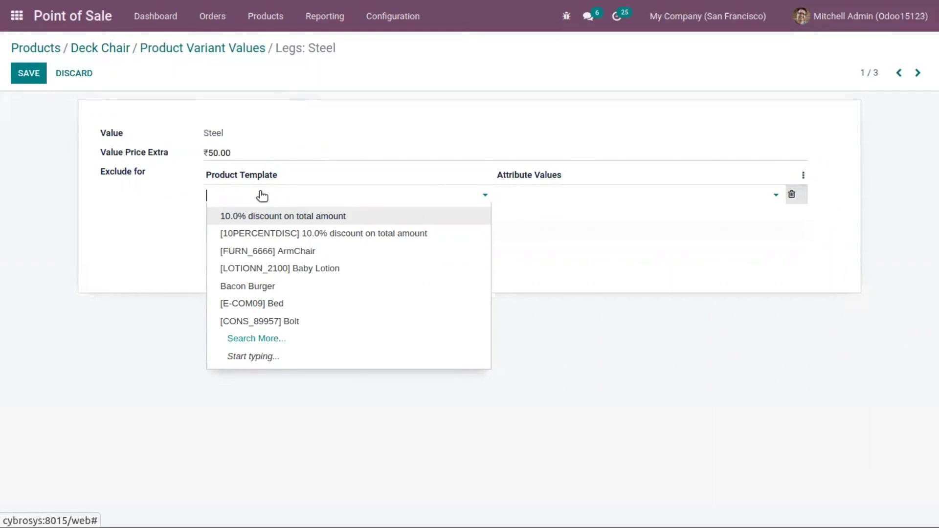
pyautogui.write('dec')
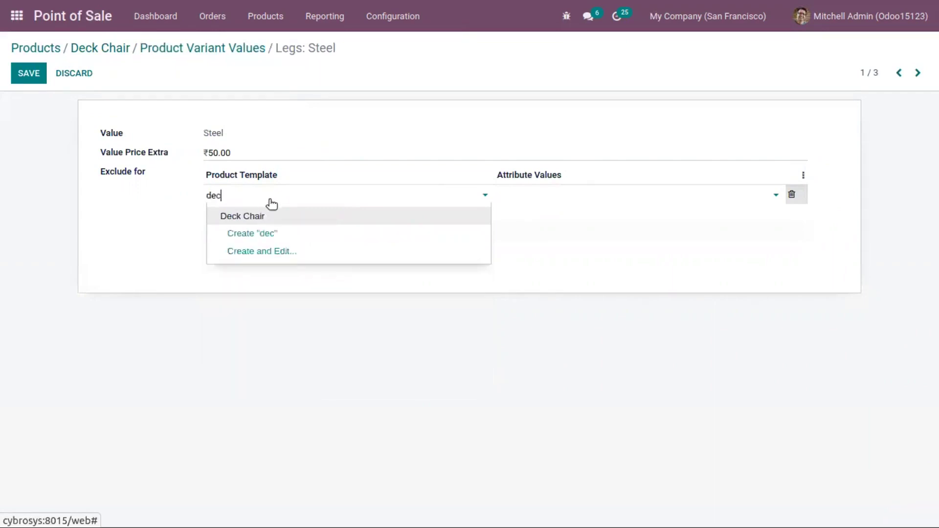
pyautogui.press('Return')
pyautogui.click(607, 194)
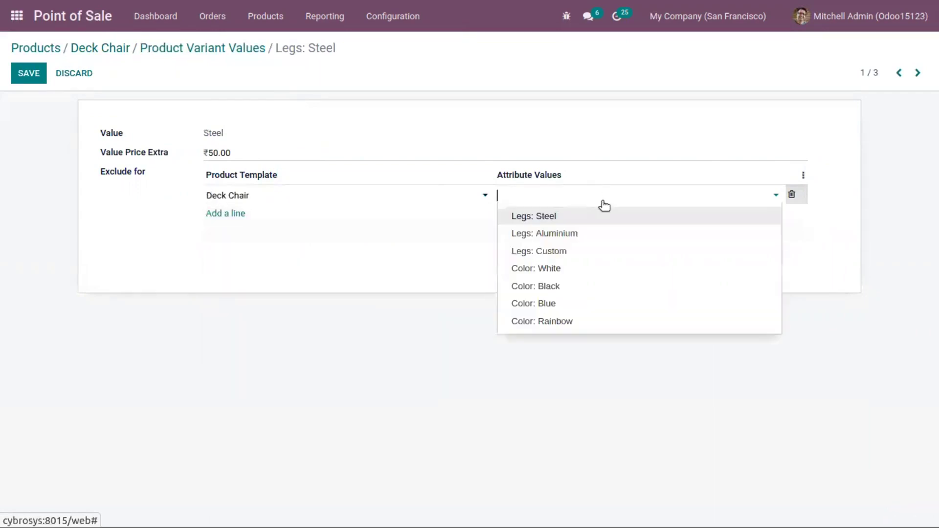
pyautogui.click(590, 302)
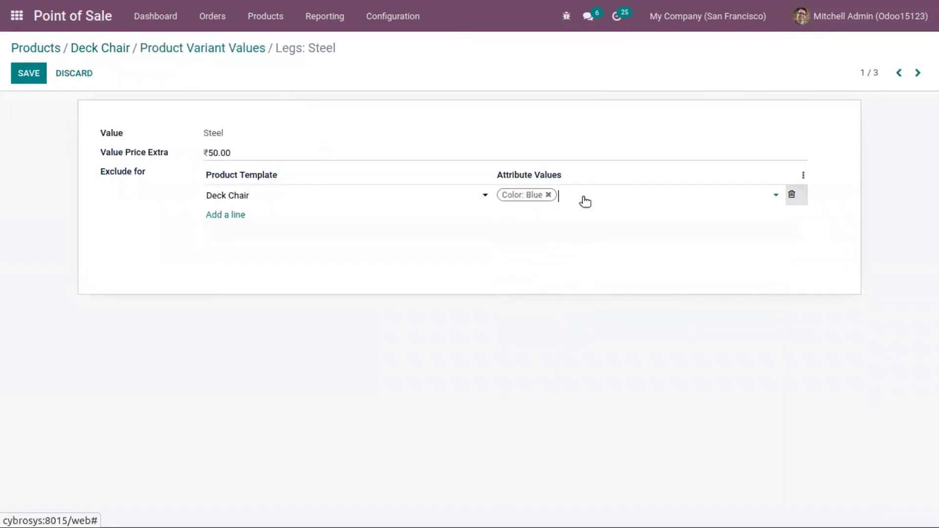
pyautogui.click(582, 194)
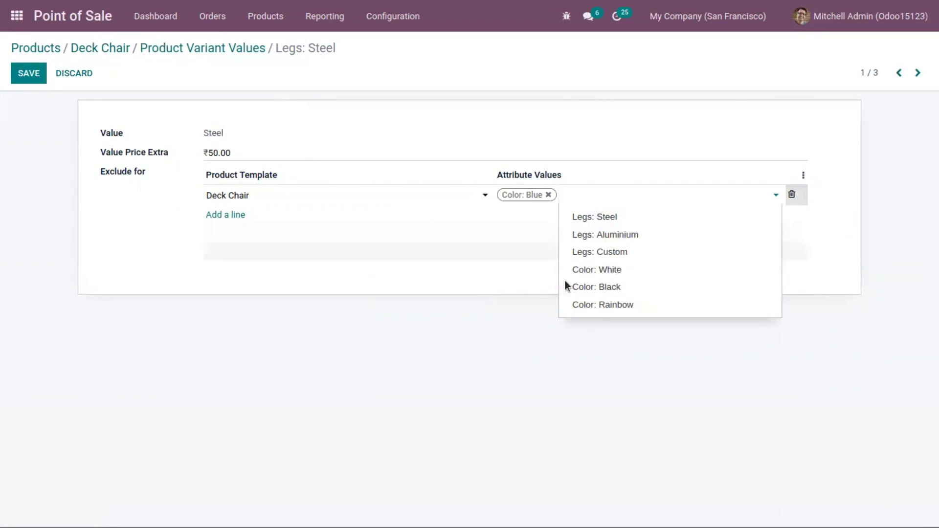
pyautogui.click(642, 304)
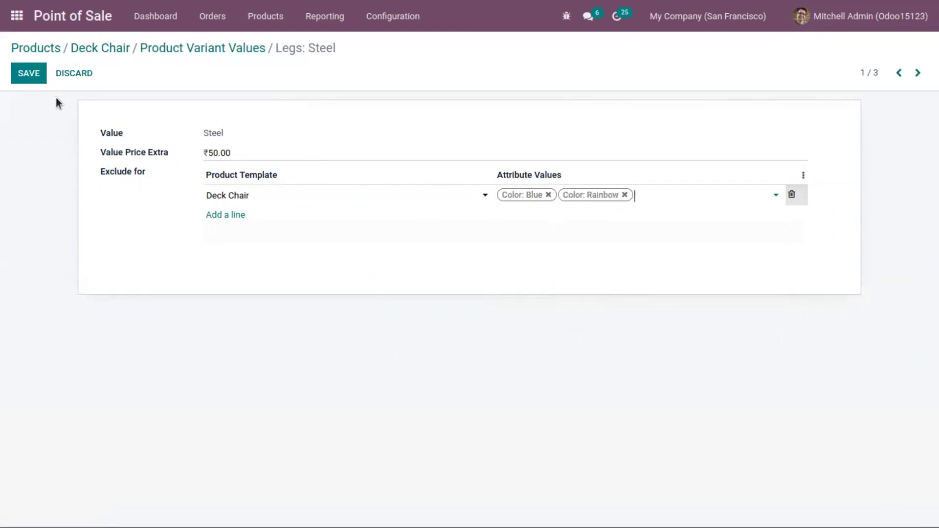
pyautogui.click(29, 74)
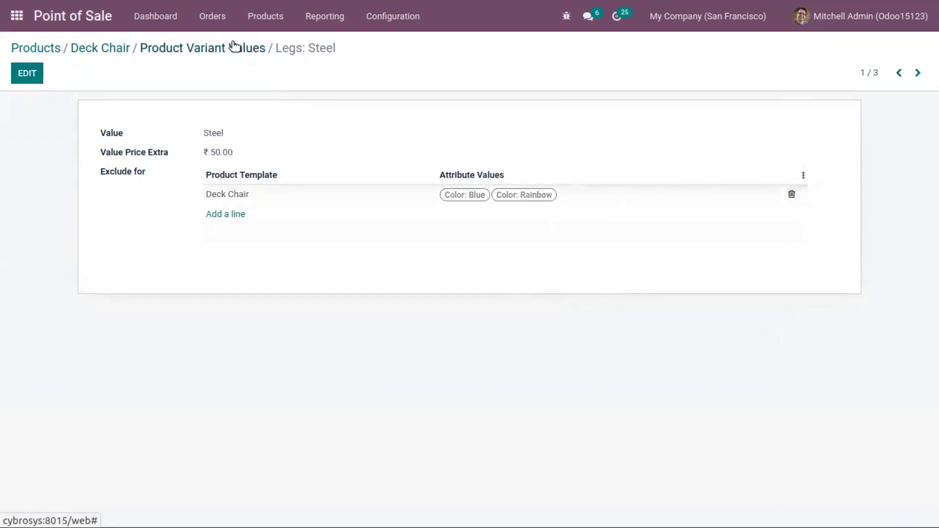
# Return to the Deck Chair's attributes and open the variant values of its Color attribute.
pyautogui.click(233, 47)
pyautogui.click(109, 47)
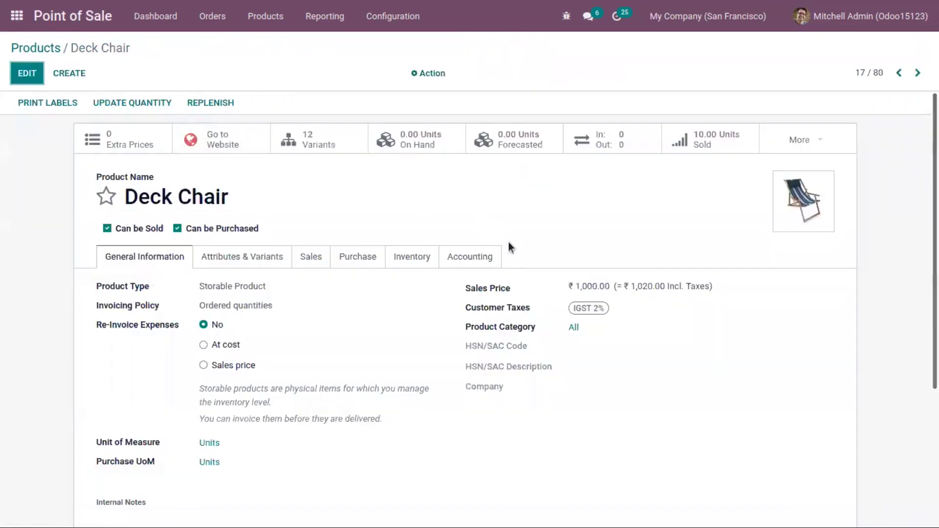
pyautogui.click(211, 264)
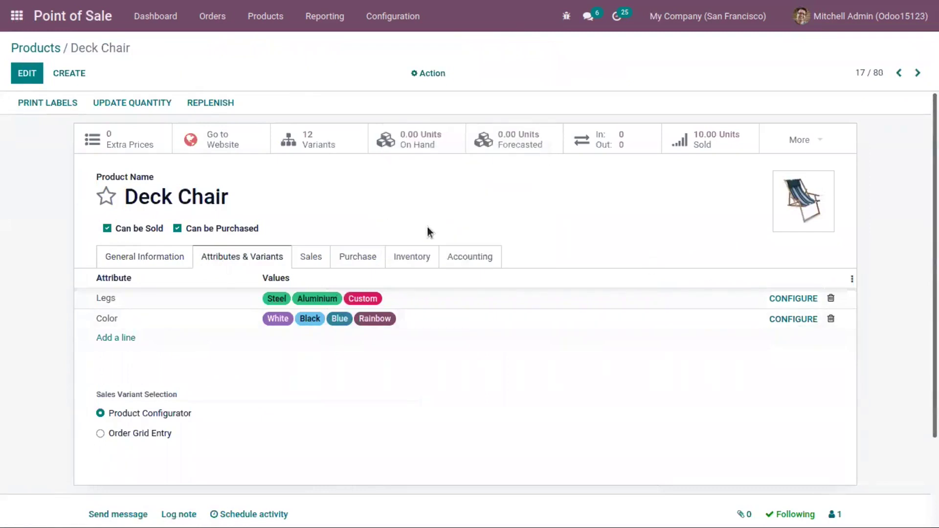
pyautogui.click(789, 319)
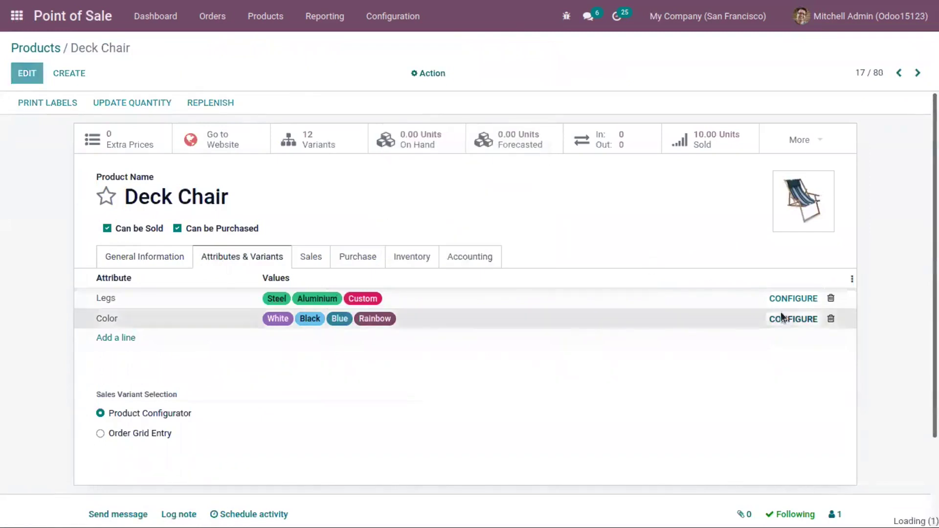
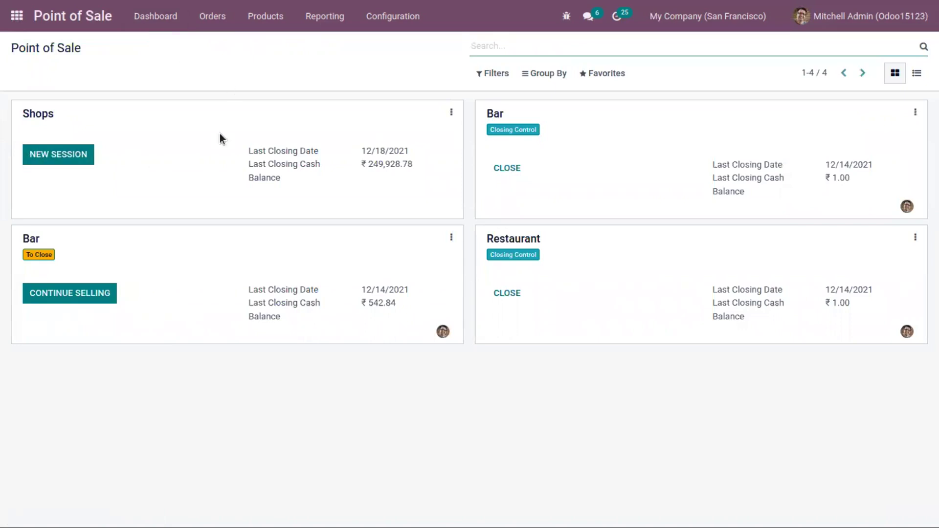
# Open a new Shops session with the proposed opening cash, show the Chairs category and close the Debug Window.
pyautogui.click(72, 155)
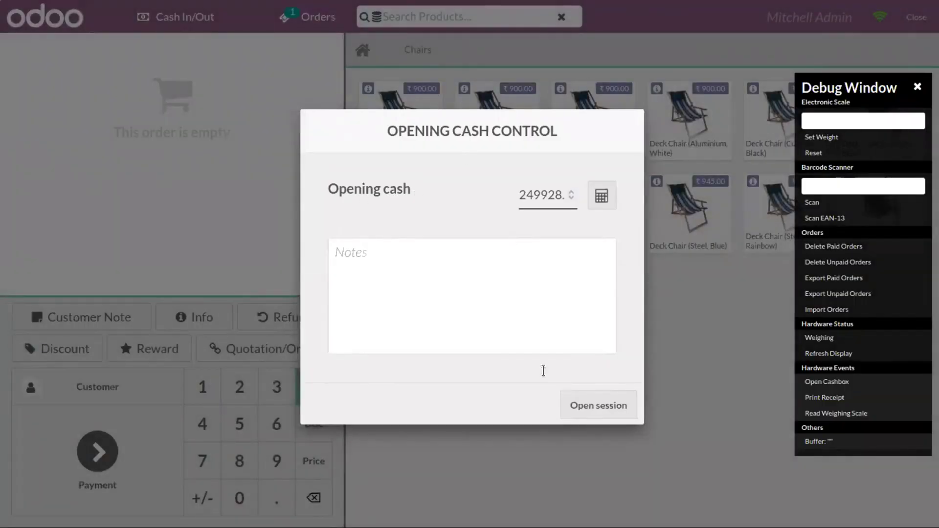
pyautogui.click(598, 405)
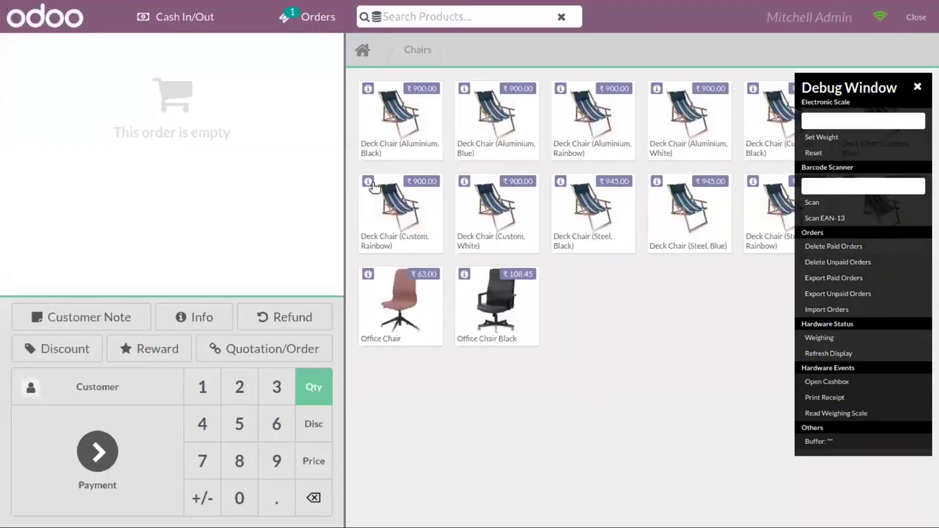
pyautogui.click(398, 55)
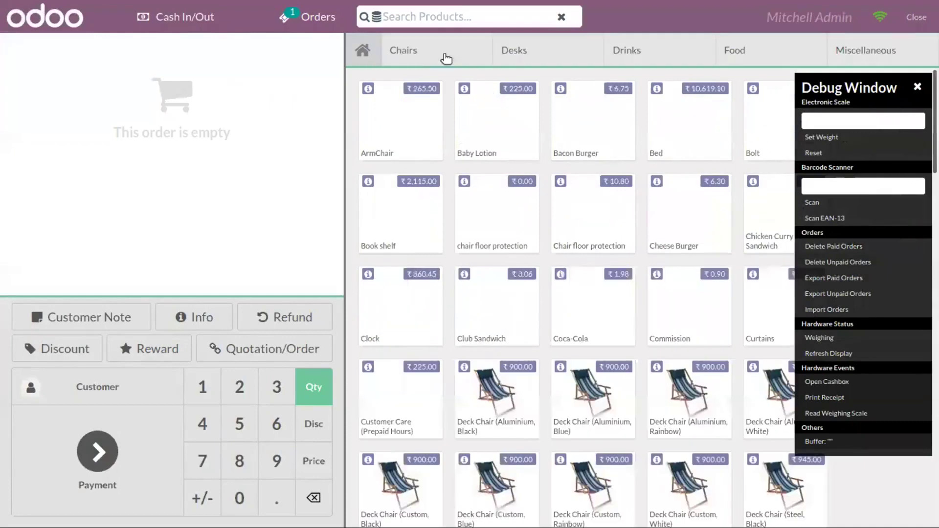
pyautogui.click(406, 53)
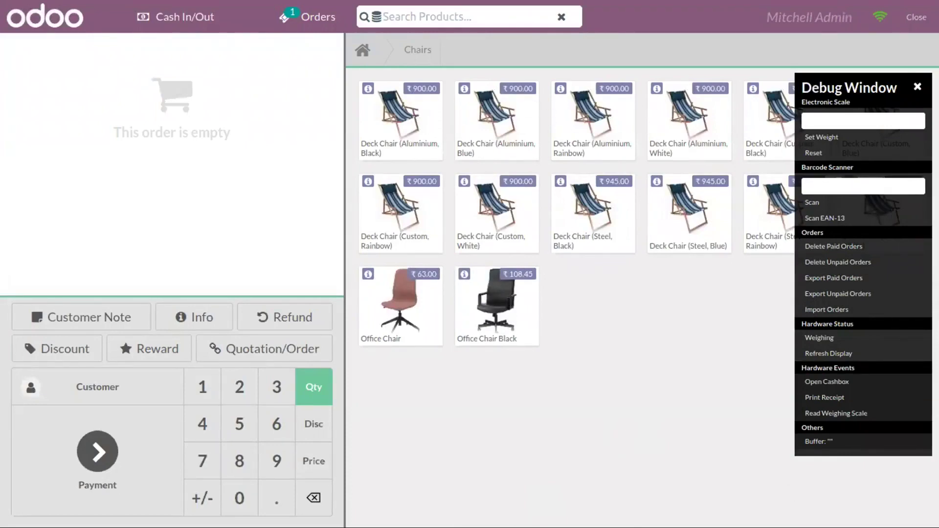
pyautogui.click(918, 86)
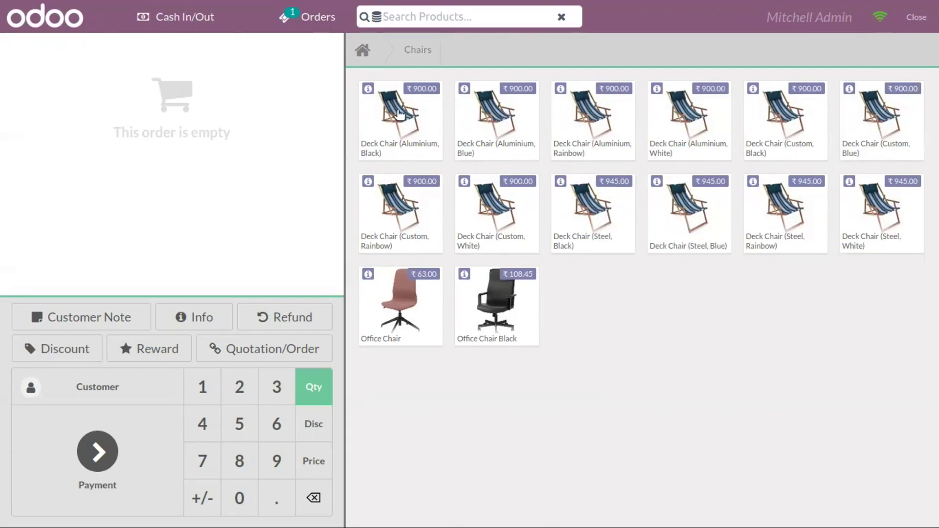
# Add Deck Chair (Aluminium, Black) and Deck Chair (Aluminium, Rainbow) to the order, each with lot number lot677.
pyautogui.click(410, 130)
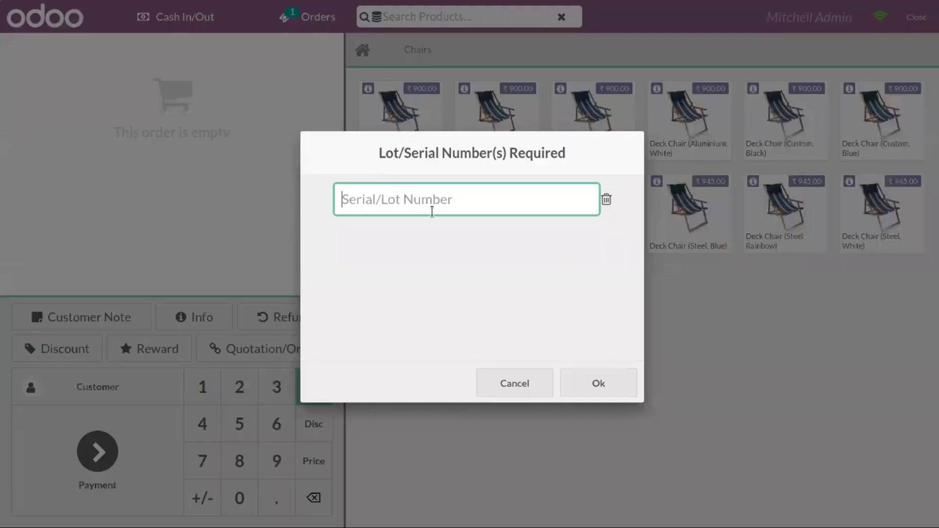
pyautogui.write('lot677')
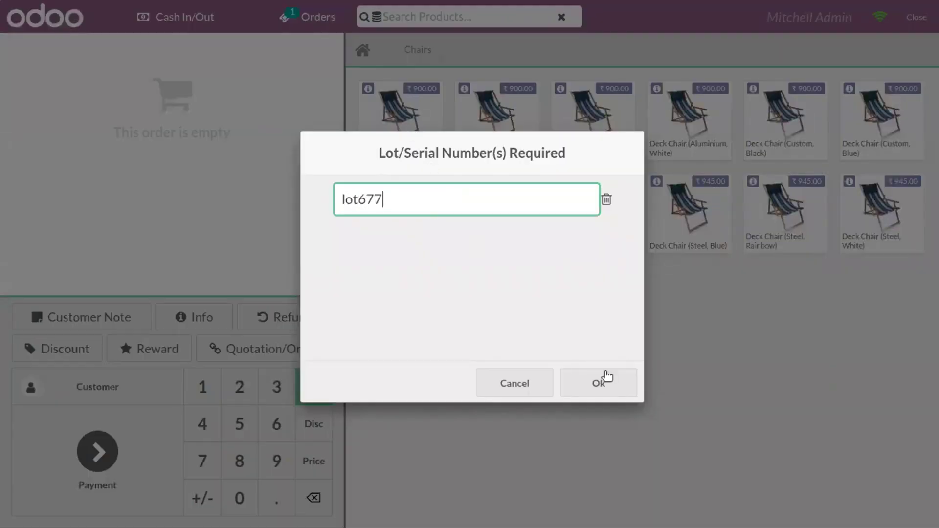
pyautogui.click(604, 381)
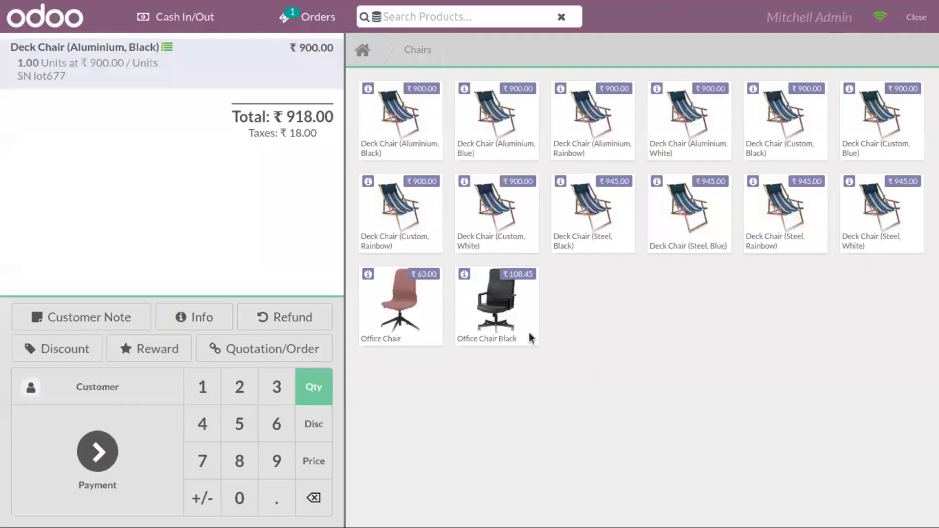
pyautogui.click(579, 124)
pyautogui.write('l')
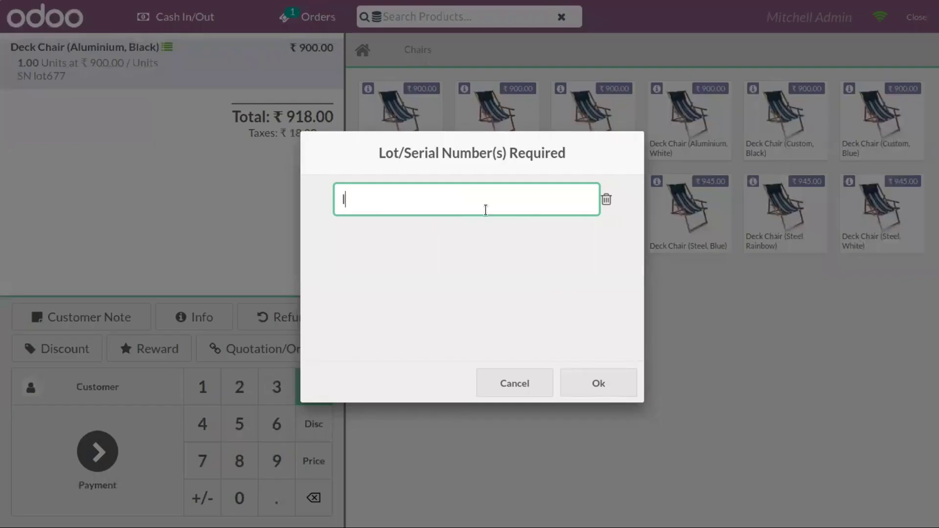
pyautogui.write('ot677')
pyautogui.click(594, 382)
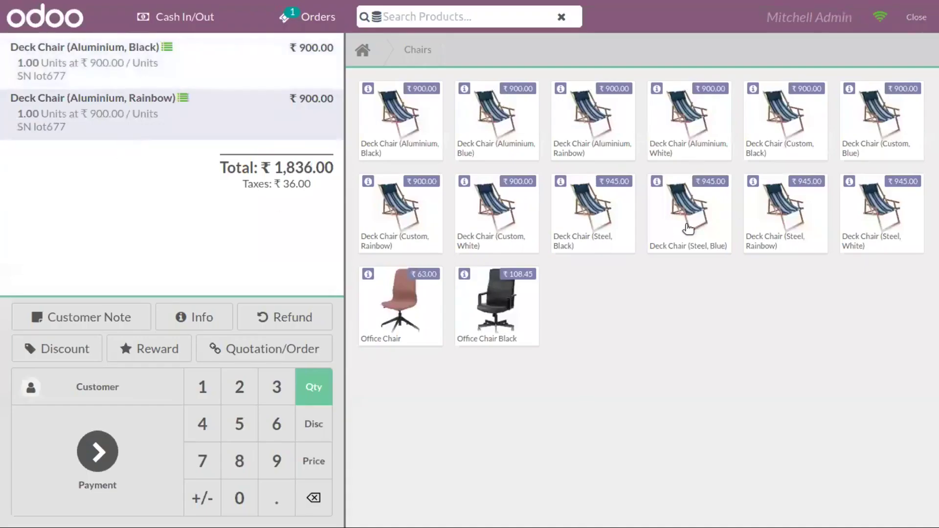
# Add Deck Chair (Steel, Rainbow) to the order with lot number lot778.
pyautogui.click(715, 208)
pyautogui.write('l')
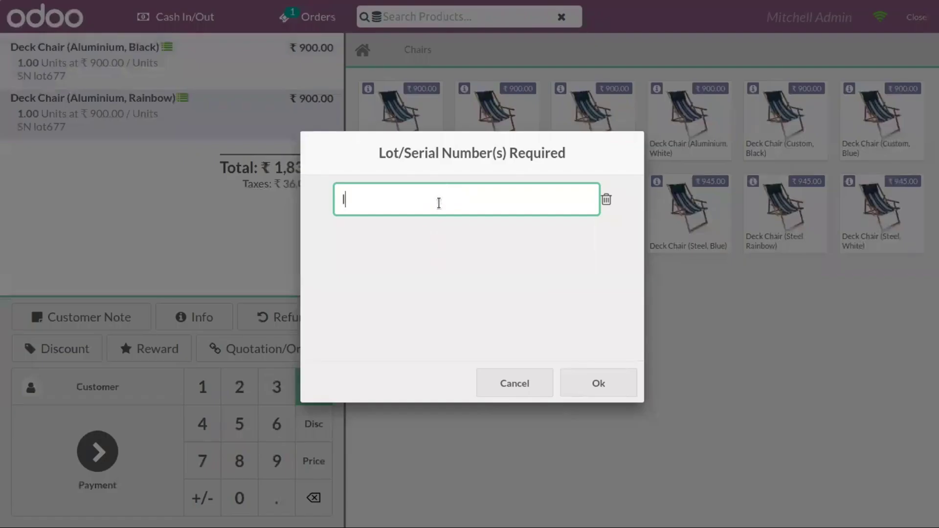
pyautogui.write('ot778')
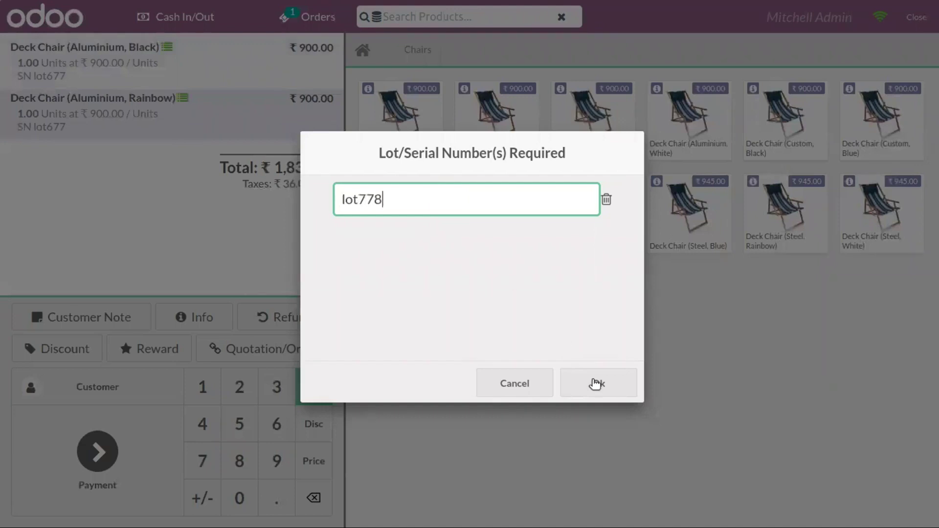
pyautogui.click(595, 385)
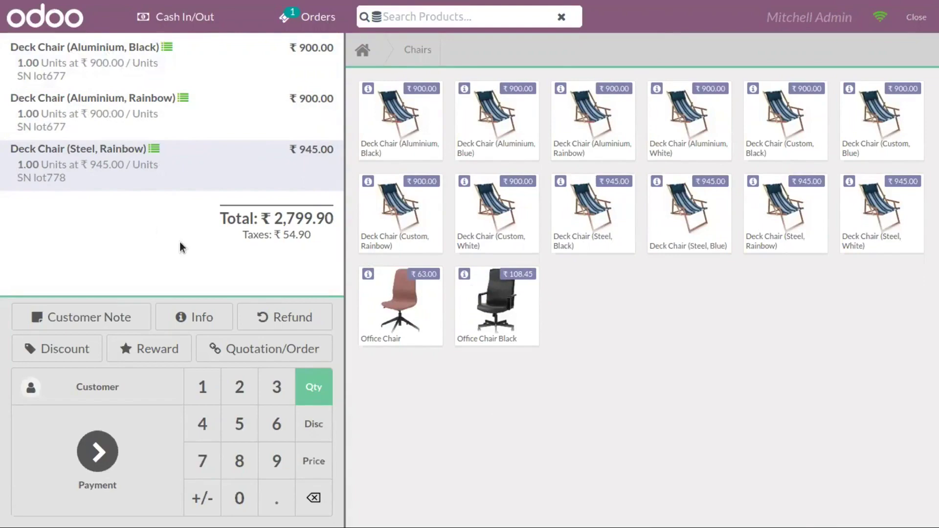
# Assign the first customer in the customer list to the order.
pyautogui.click(97, 387)
pyautogui.click(162, 125)
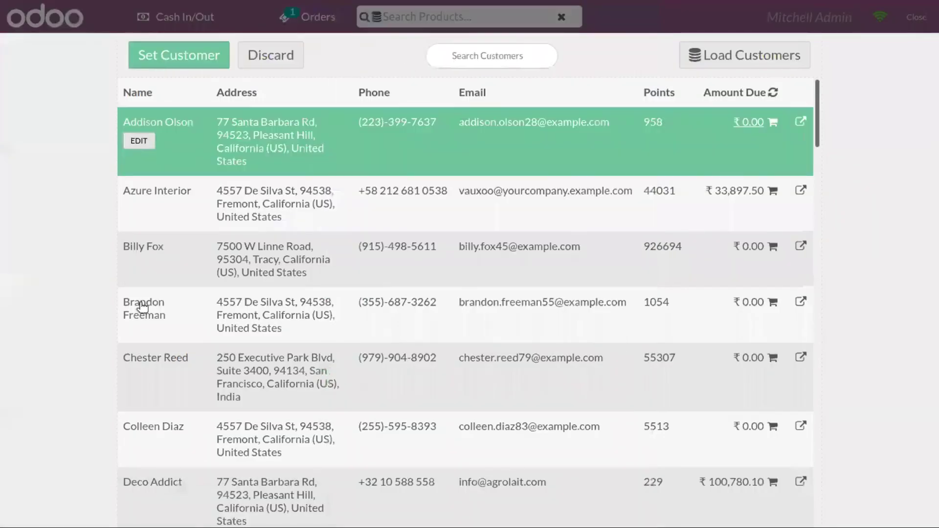
pyautogui.click(176, 56)
# Pay the order in Cash, validate the payment and cancel printing the receipt.
pyautogui.click(108, 444)
pyautogui.click(233, 119)
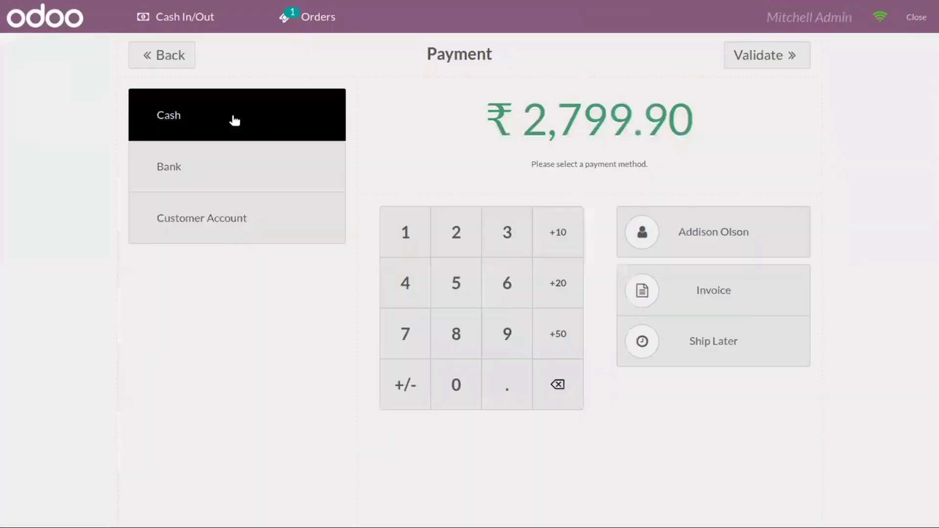
pyautogui.click(744, 56)
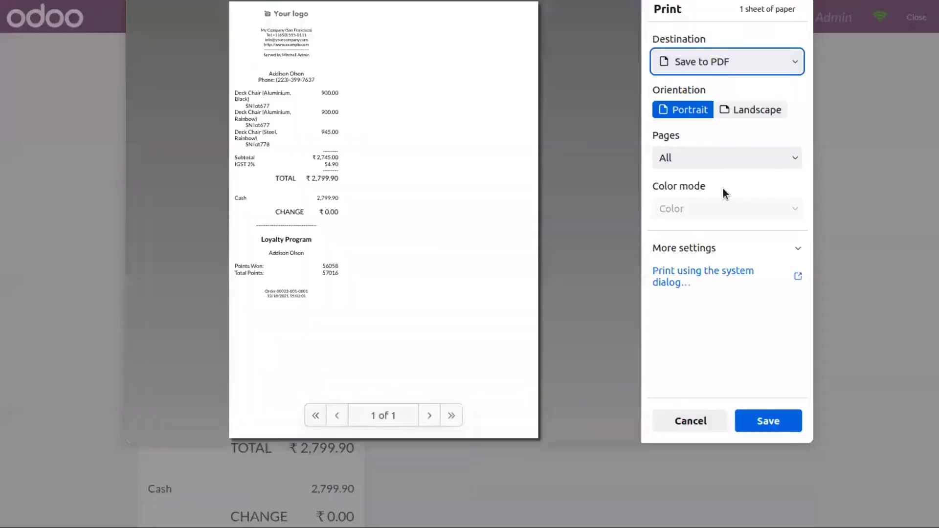
pyautogui.click(679, 422)
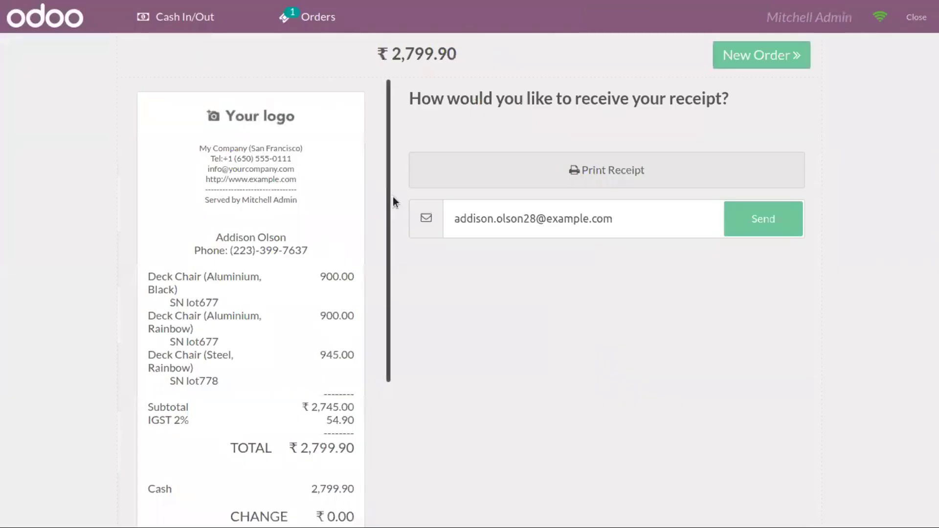
# Finish reviewing the receipt by starting a new order, and leave the point of sale with the session kept open.
pyautogui.moveTo(389, 204); pyautogui.dragTo(361, 240)
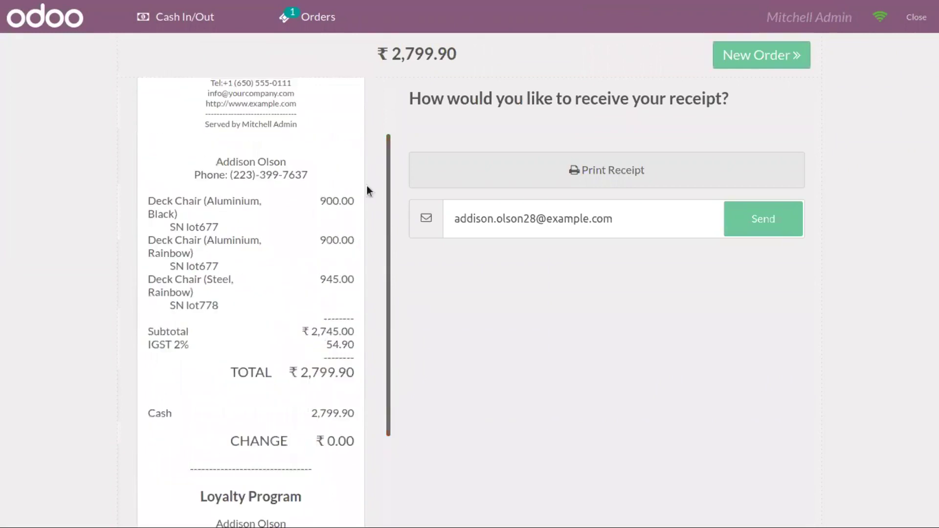
pyautogui.moveTo(389, 163); pyautogui.dragTo(310, 251)
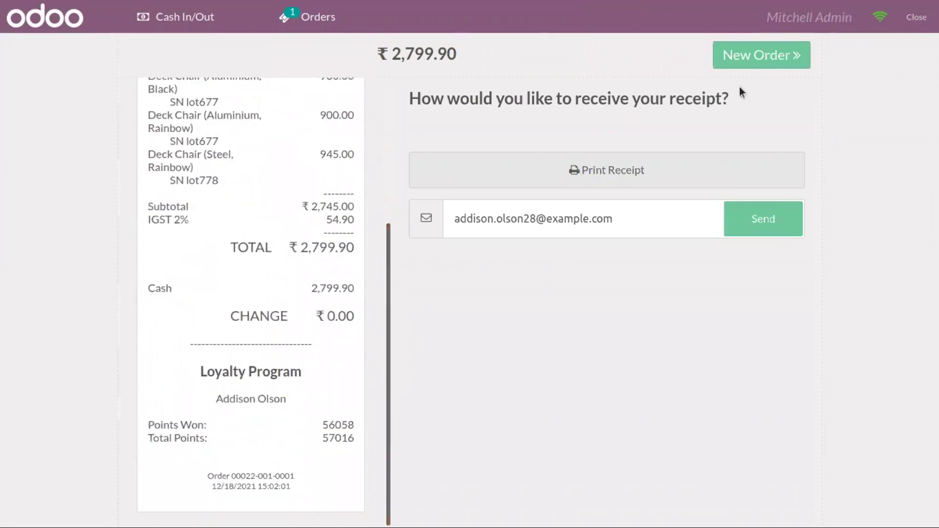
pyautogui.click(763, 58)
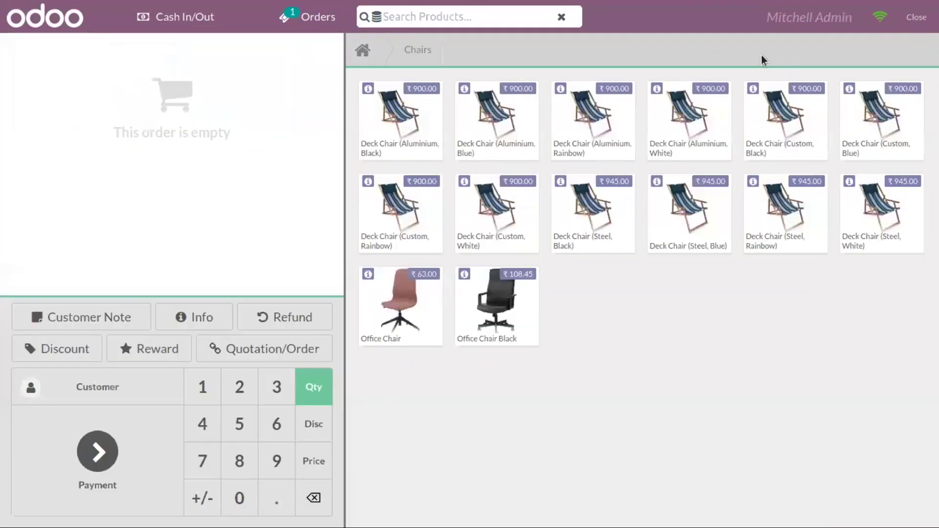
pyautogui.click(913, 22)
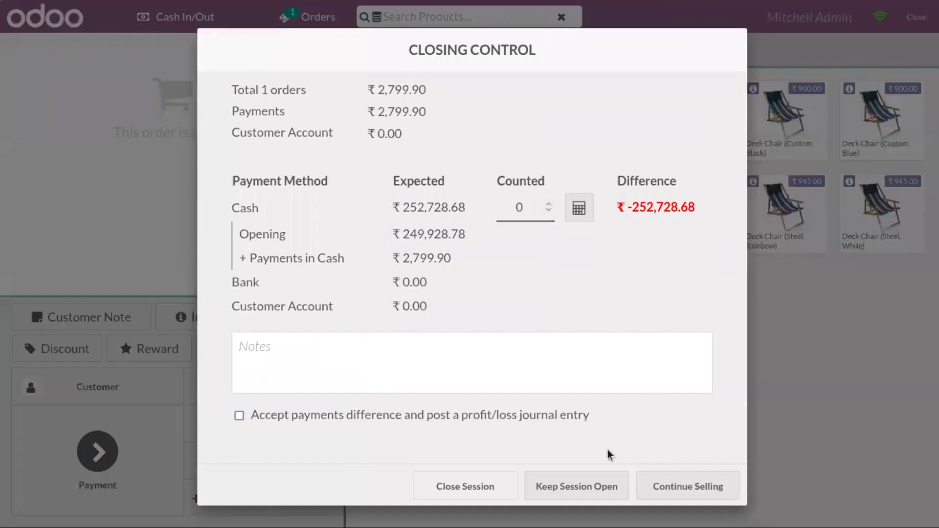
pyautogui.click(580, 487)
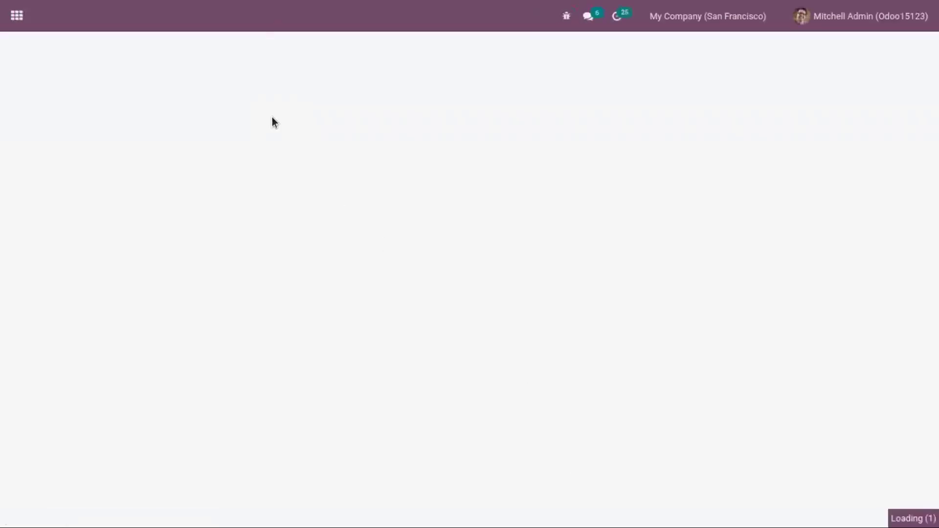
# Open the Deck Chair product with 12 variants and view its attributes and variants.
pyautogui.click(268, 17)
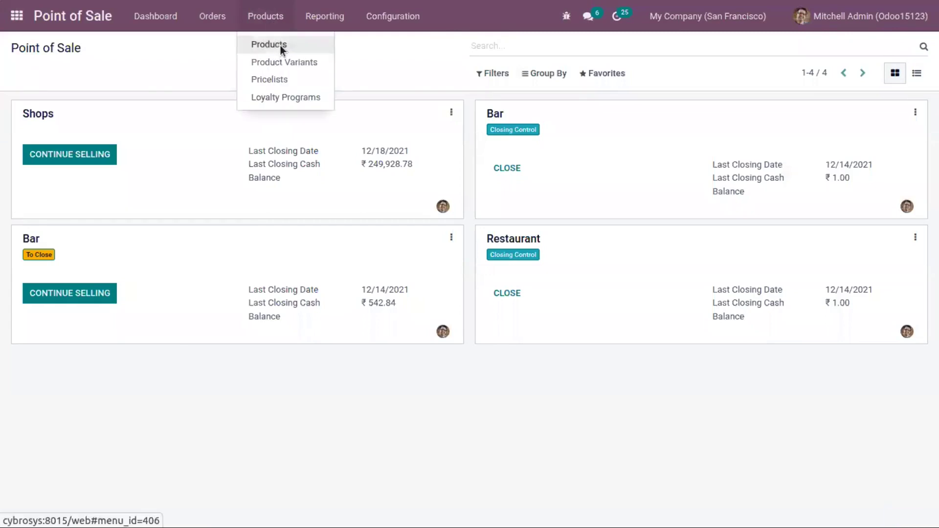
pyautogui.click(283, 49)
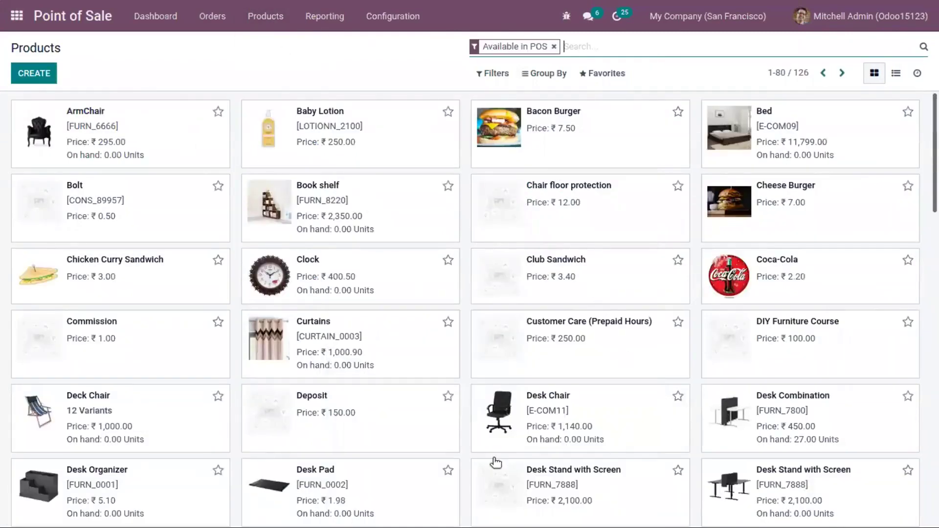
pyautogui.click(155, 418)
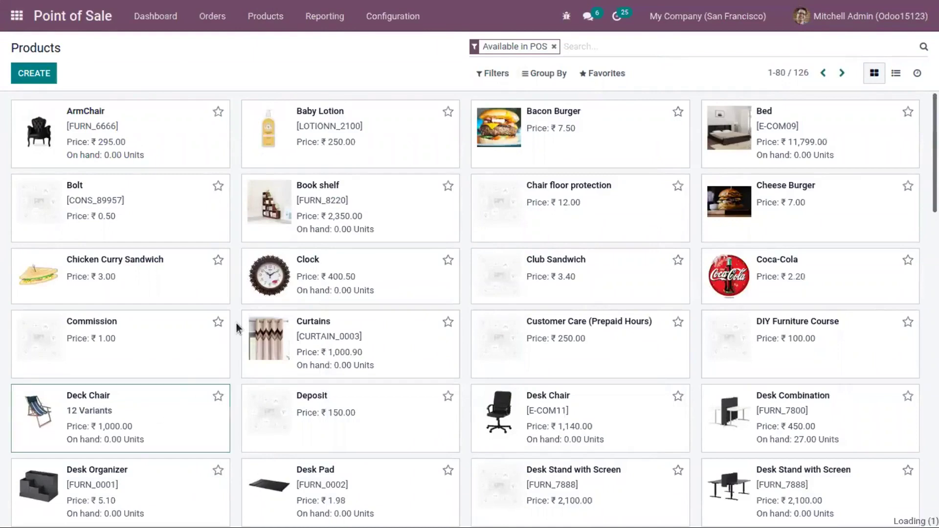
pyautogui.click(254, 260)
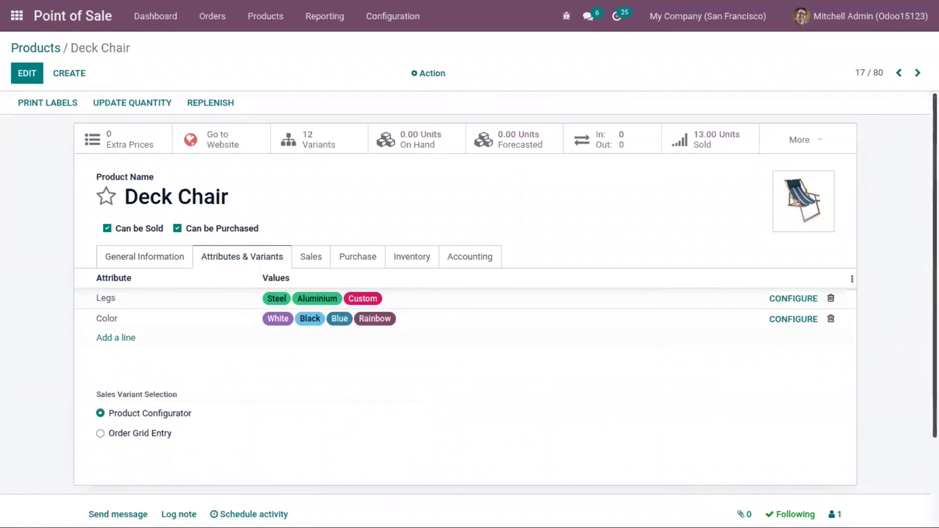
pyautogui.scroll(-2, 470, 293)
# Create a new product attribute named Leg and set its Variants Creation Mode to Never (option).
pyautogui.click(393, 16)
pyautogui.click(386, 169)
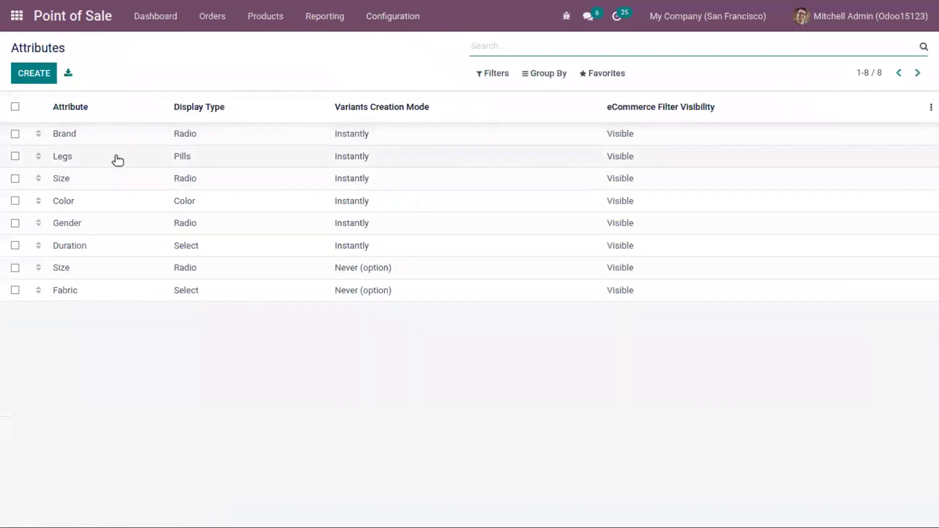
pyautogui.click(37, 74)
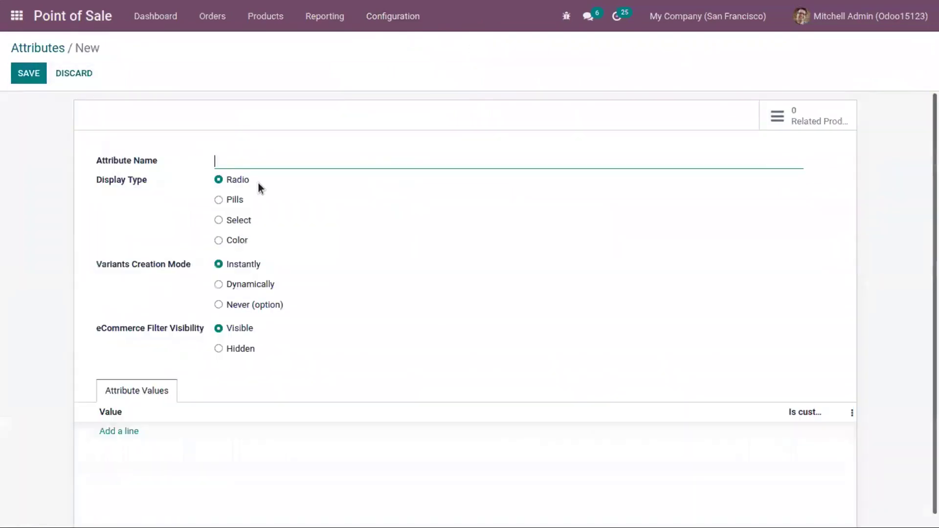
pyautogui.write('Leg')
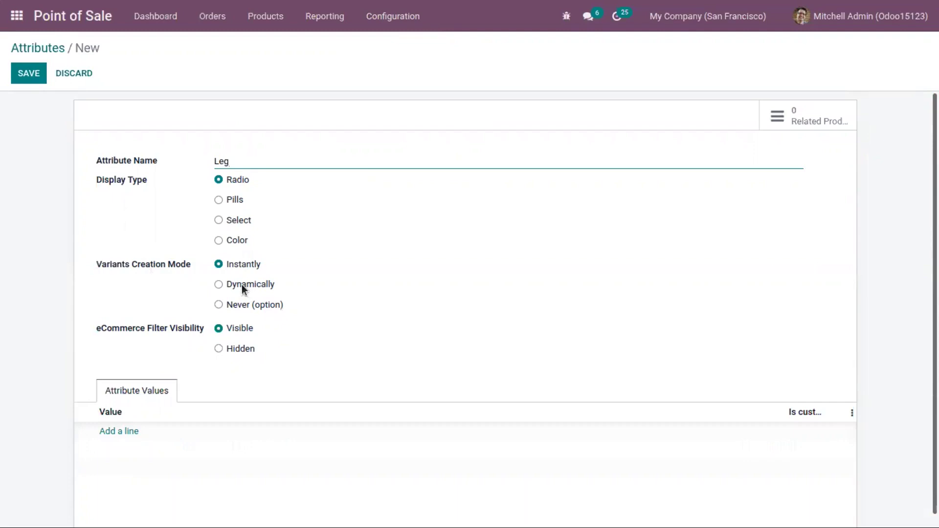
pyautogui.click(240, 304)
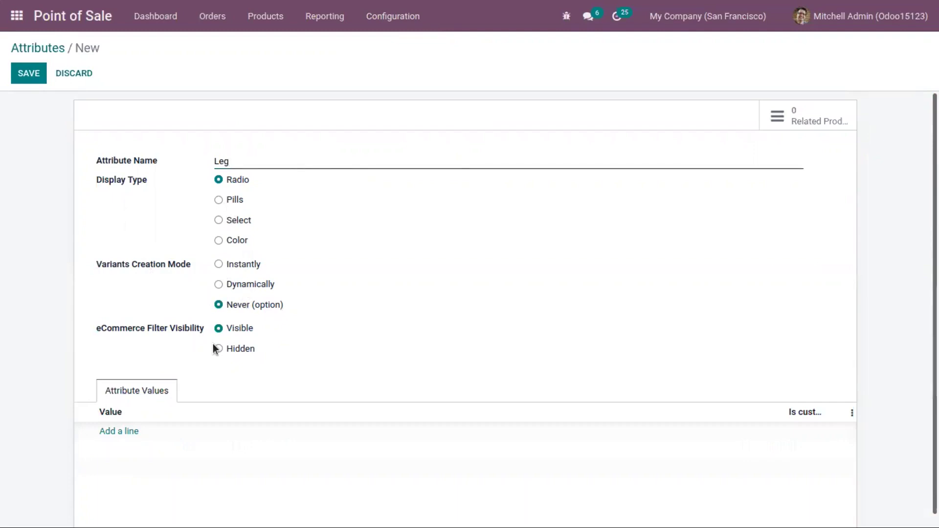
pyautogui.scroll(-1, 440, 358)
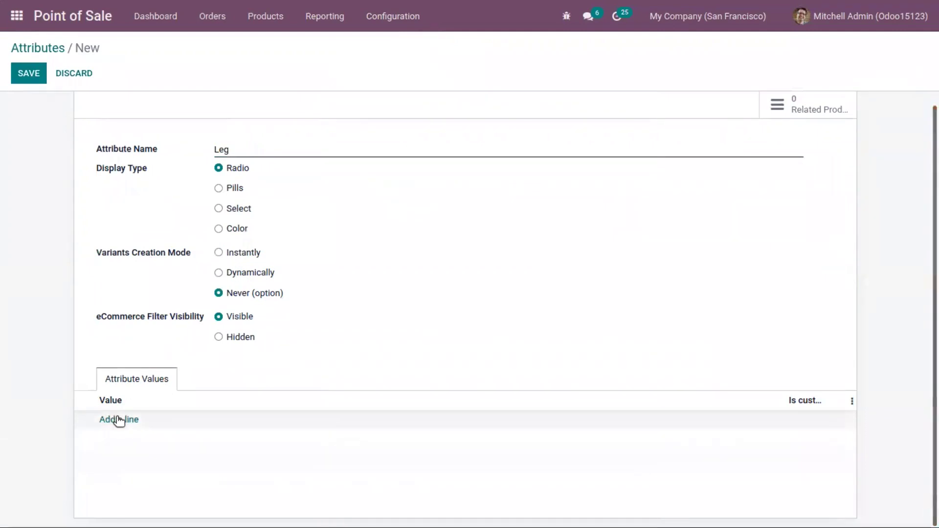
# Add the values Steel, Aluminium and Wood to the Leg attribute and save it.
pyautogui.click(139, 419)
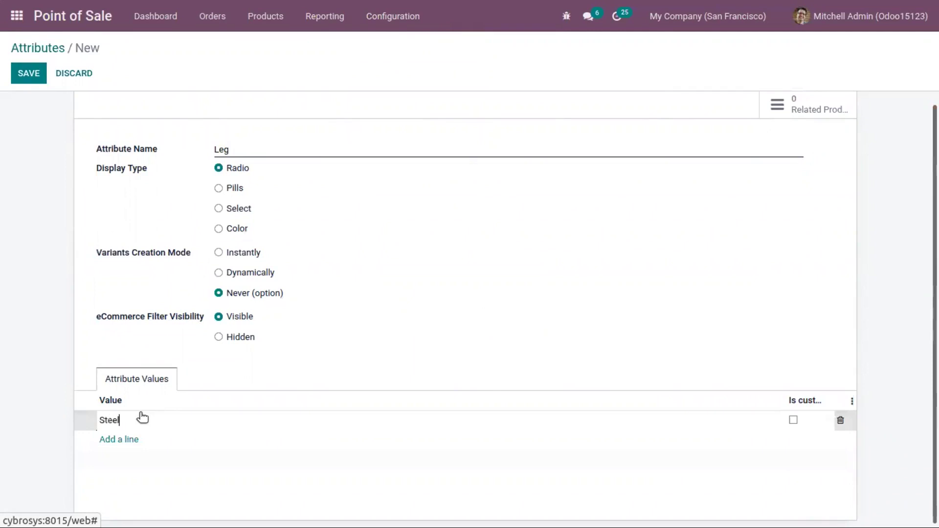
pyautogui.click(115, 441)
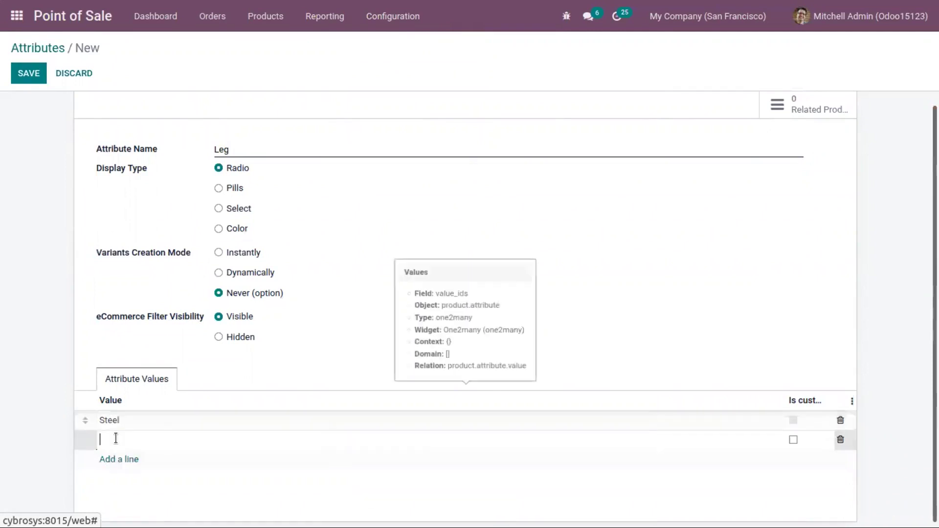
pyautogui.write('Alu')
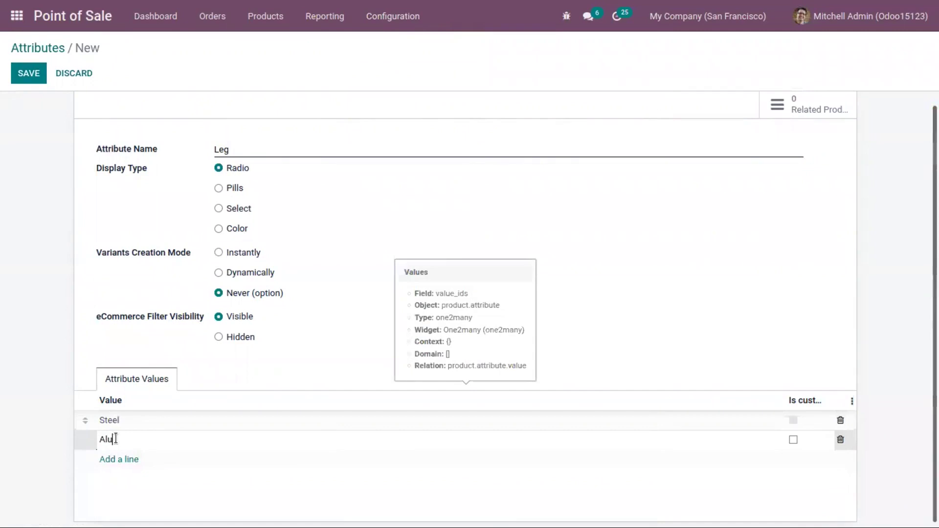
pyautogui.write('minium')
pyautogui.click(130, 459)
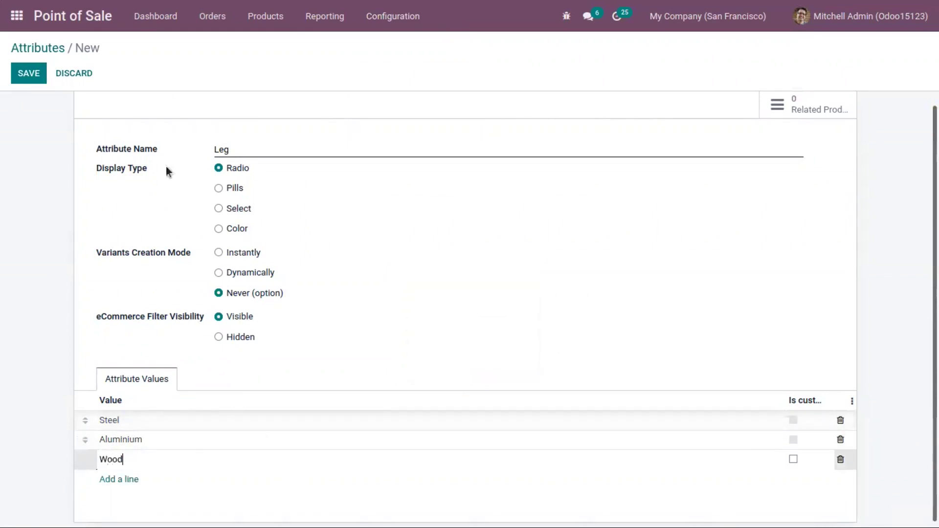
pyautogui.click(26, 74)
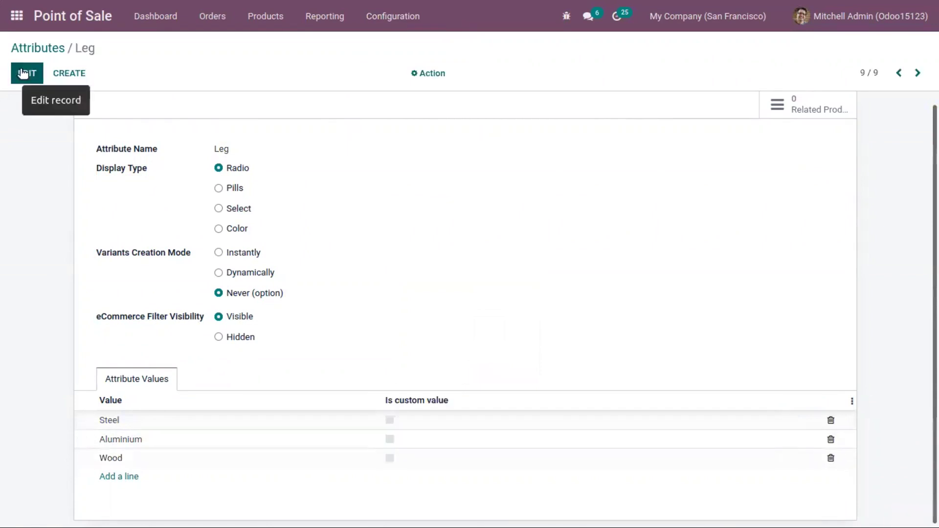
# Create another attribute named Color with its Variants Creation Mode set to Never (option).
pyautogui.click(27, 49)
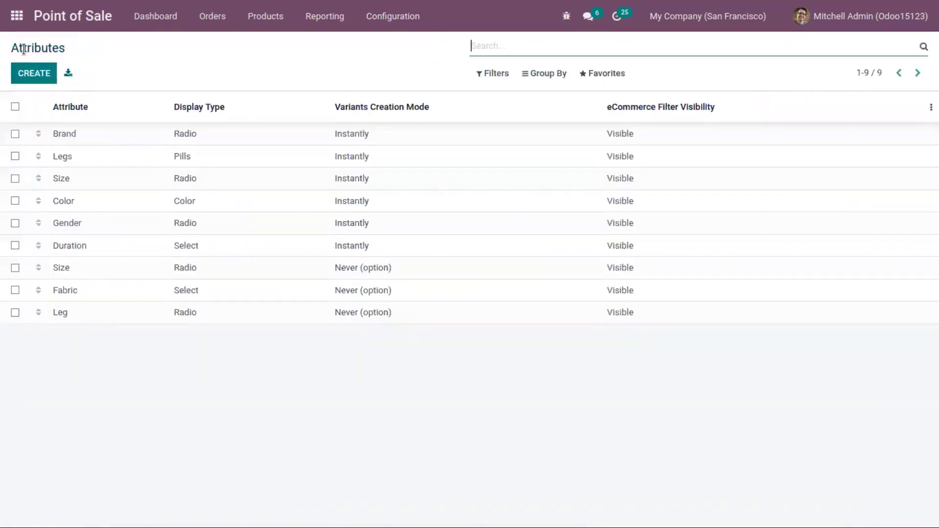
pyautogui.click(35, 72)
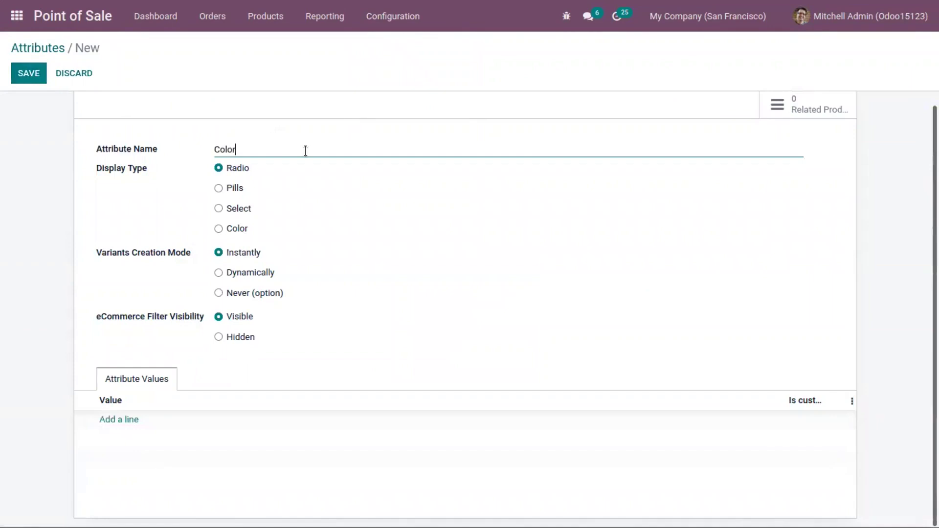
pyautogui.click(249, 293)
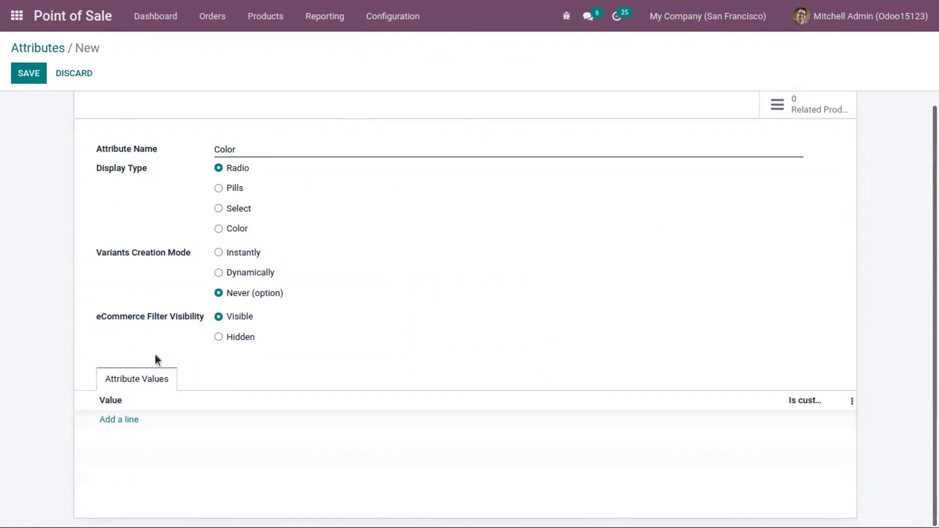
# Add the values Blue, Black and Pink to the new Color attribute and save it.
pyautogui.click(129, 416)
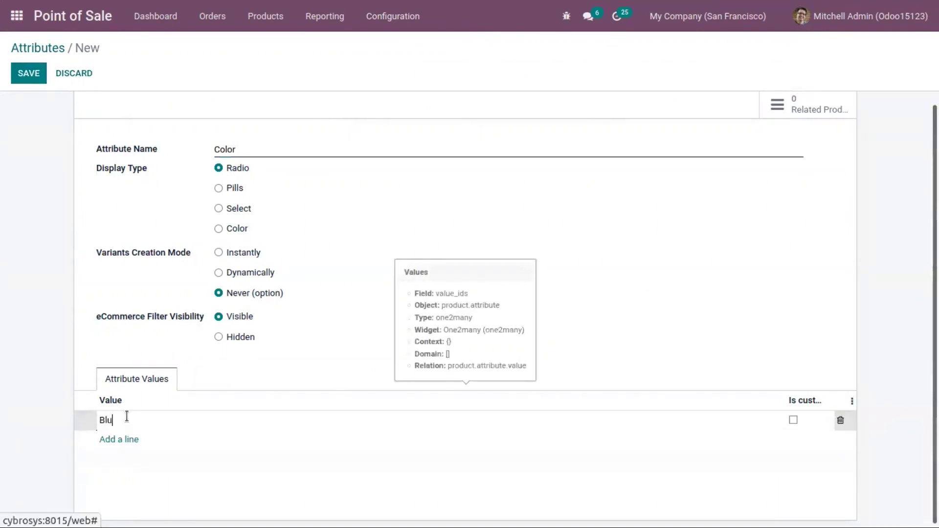
pyautogui.write('Blue')
pyautogui.click(118, 440)
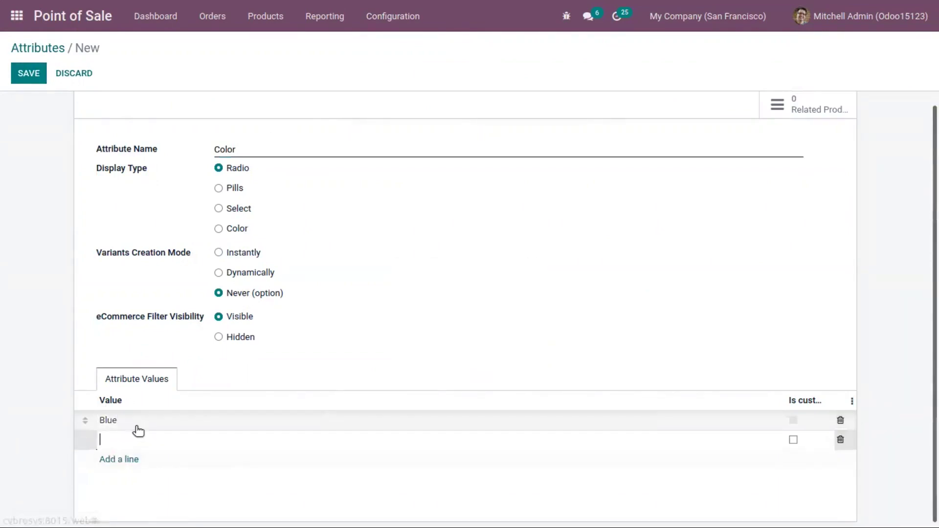
pyautogui.write('Bla')
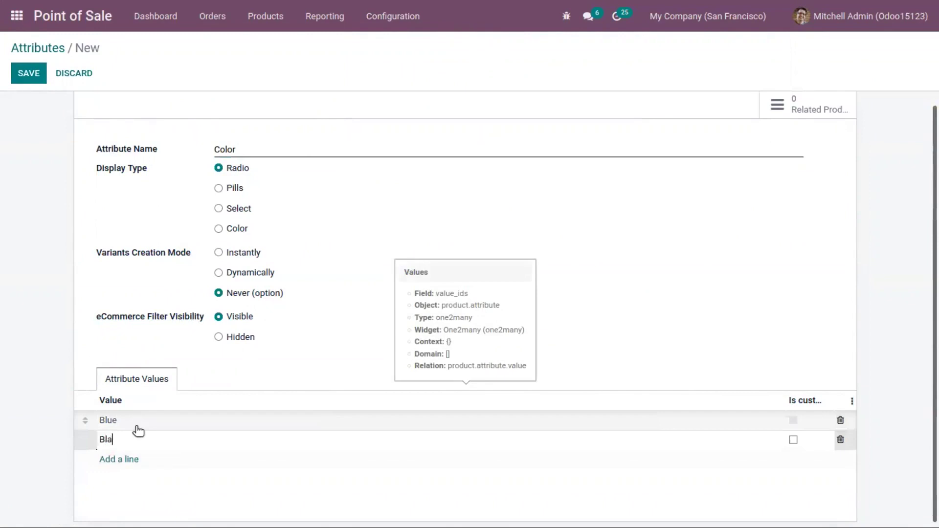
pyautogui.write('ck')
pyautogui.click(131, 461)
pyautogui.write('Pink')
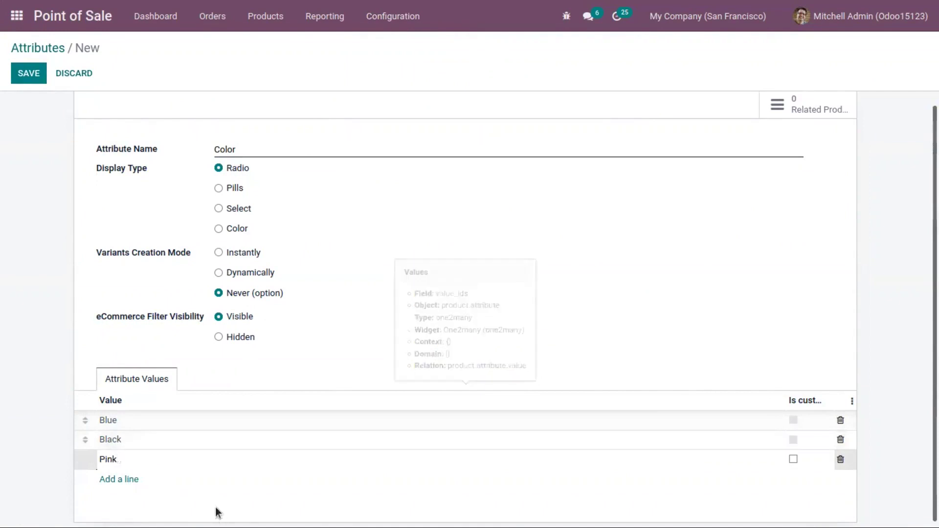
pyautogui.click(29, 74)
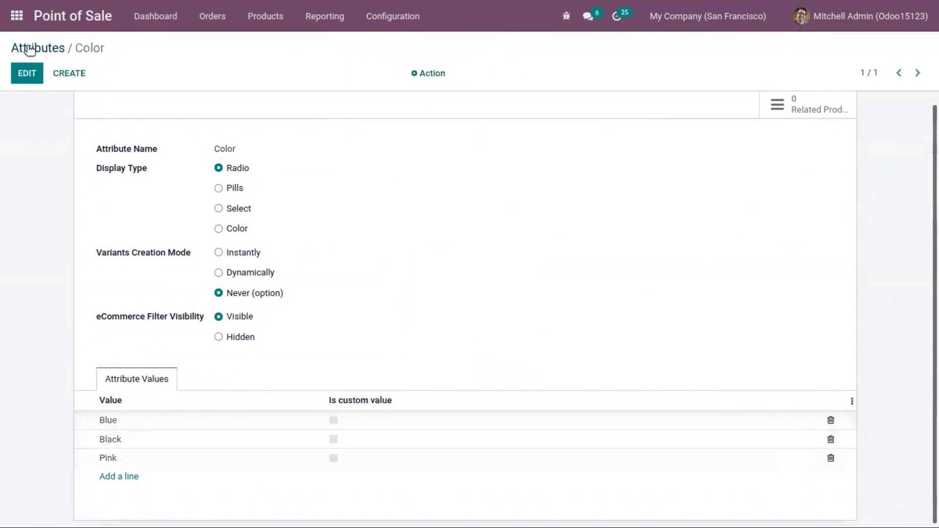
# Open the Deck Chair product from the product list and start editing it.
pyautogui.click(38, 48)
pyautogui.click(250, 19)
pyautogui.click(262, 42)
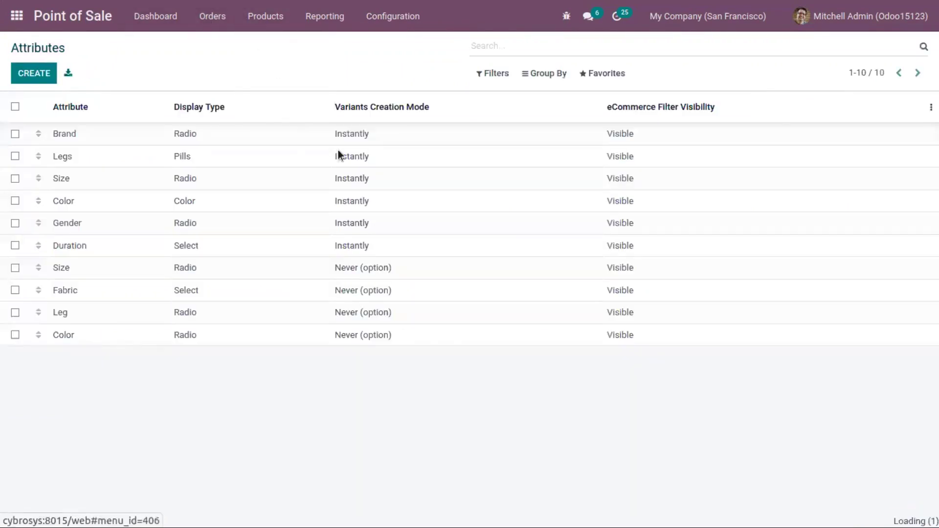
pyautogui.click(149, 392)
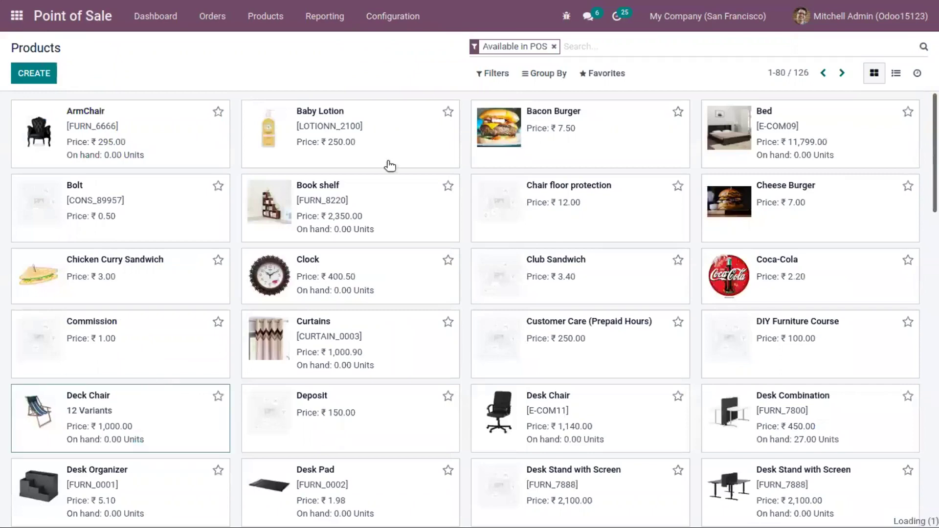
pyautogui.click(24, 73)
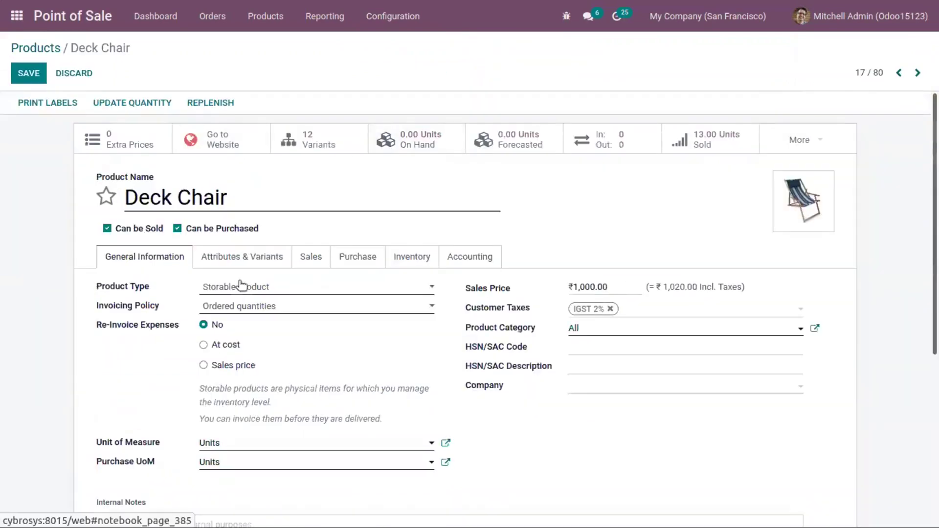
# Delete both existing attribute lines from the Deck Chair's attributes and variants.
pyautogui.click(242, 257)
pyautogui.scroll(-1, 897, 239)
pyautogui.click(830, 269)
pyautogui.click(831, 269)
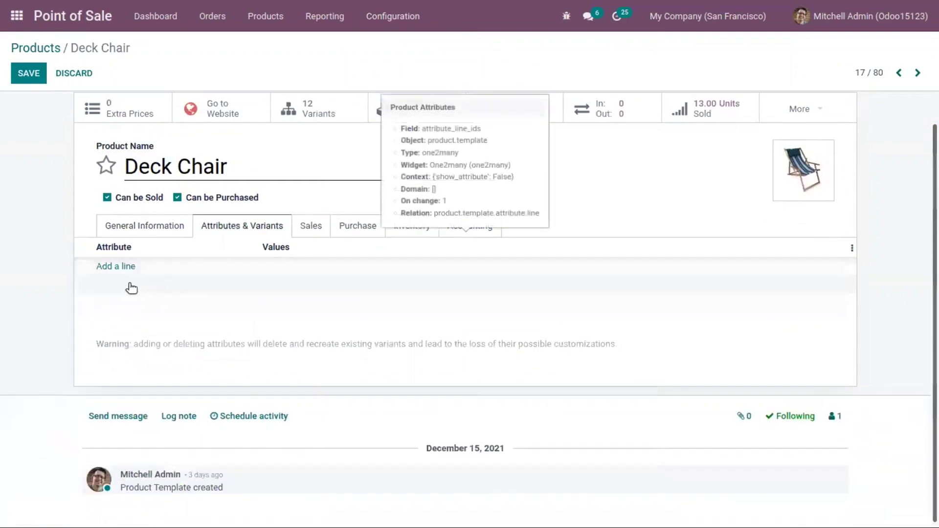
# Add an attribute line to the Deck Chair using the Radio Color attribute whose creation mode is Never (option).
pyautogui.click(110, 267)
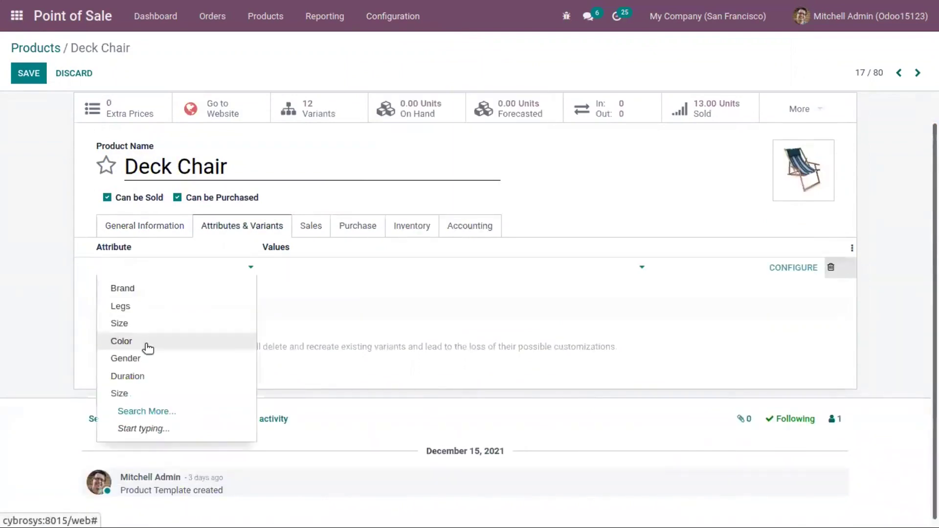
pyautogui.click(146, 343)
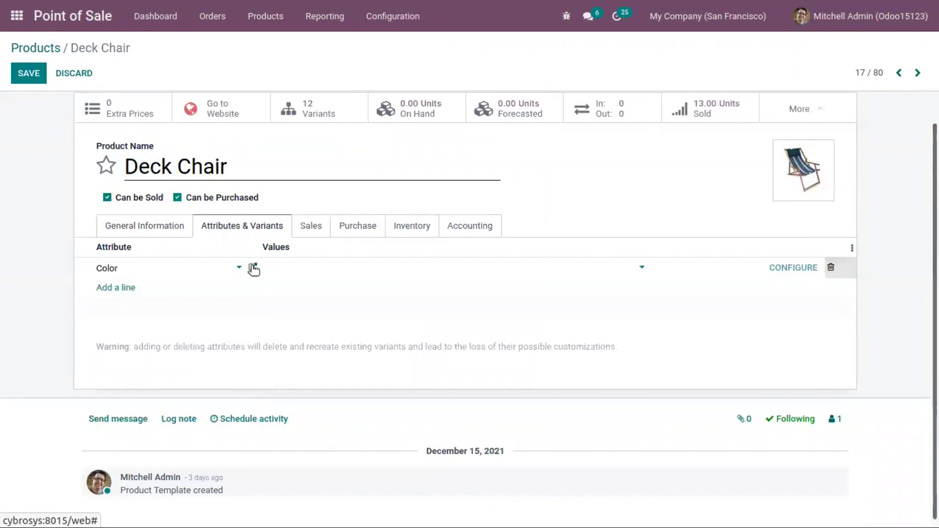
pyautogui.click(252, 268)
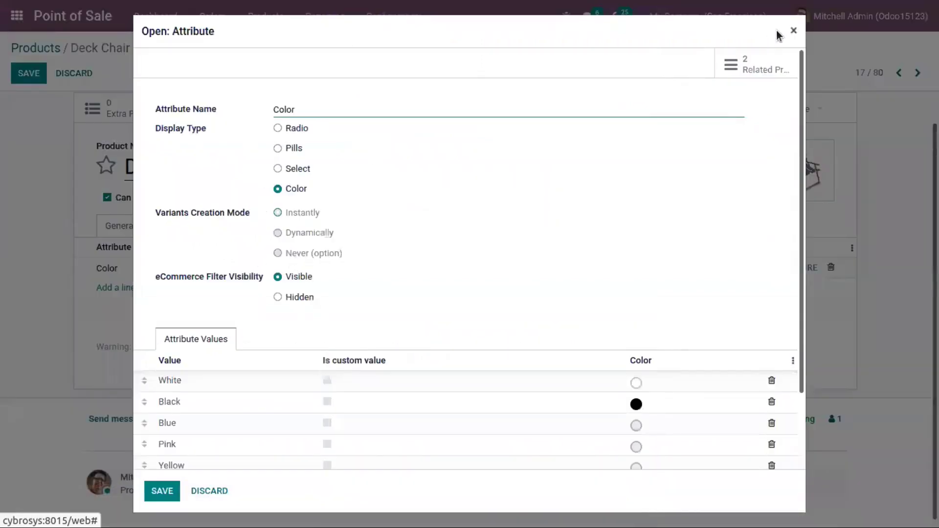
pyautogui.click(794, 31)
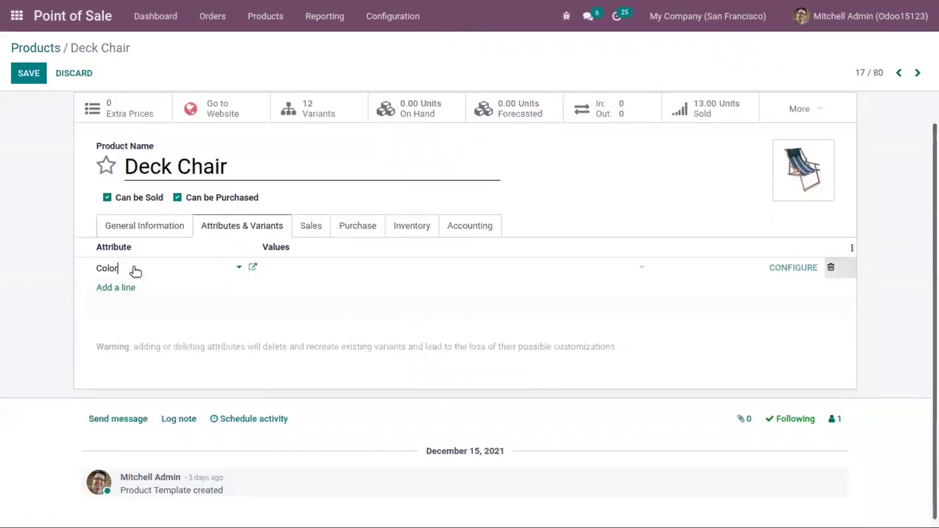
pyautogui.click(136, 271)
pyautogui.click(142, 410)
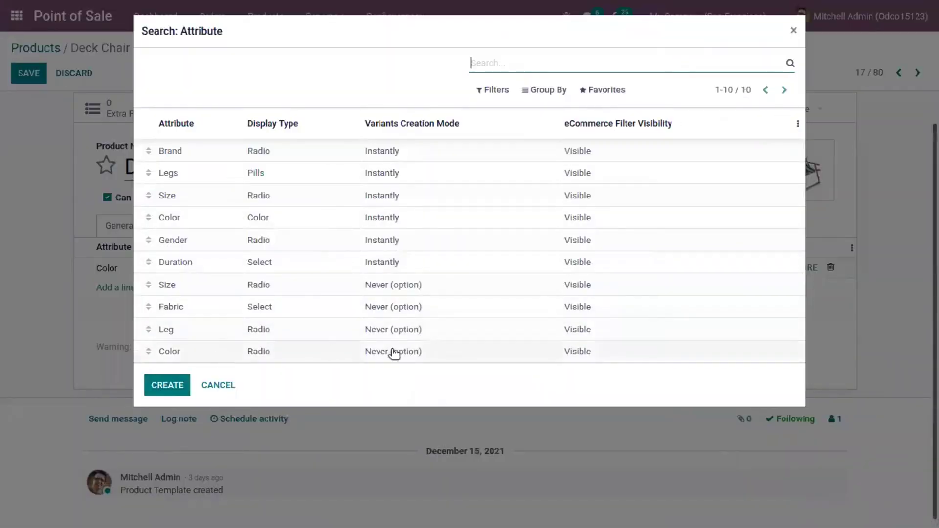
pyautogui.click(346, 348)
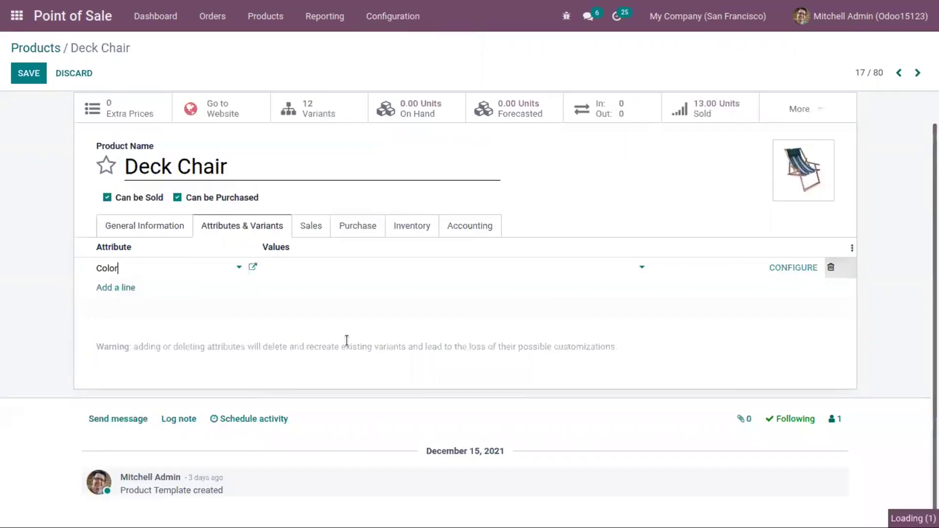
# Fill the Deck Chair's Color line with the values Blue, Black and Pink.
pyautogui.click(348, 267)
pyautogui.click(334, 288)
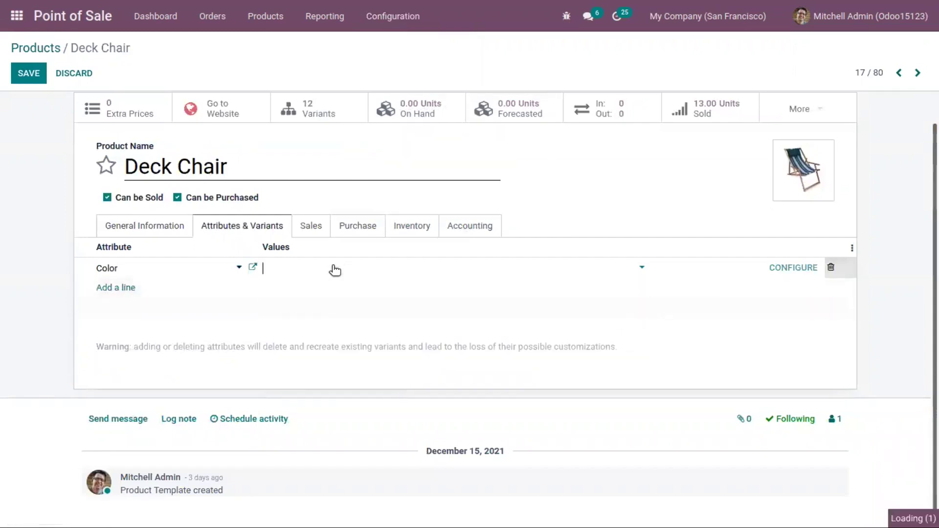
pyautogui.click(336, 268)
pyautogui.click(338, 289)
pyautogui.click(366, 278)
pyautogui.click(361, 291)
# Add a second attribute line to the Deck Chair using the Leg attribute with Never (option) creation mode.
pyautogui.click(109, 289)
pyautogui.click(111, 291)
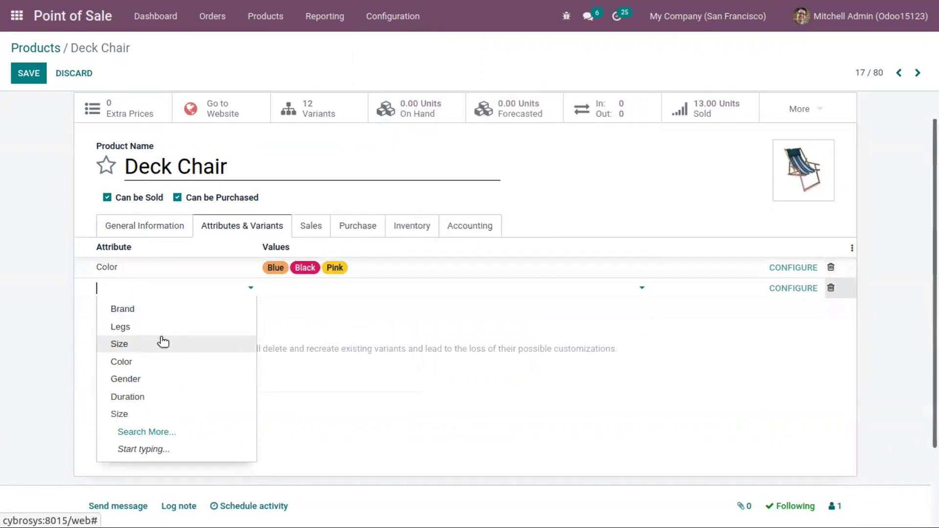
pyautogui.click(143, 432)
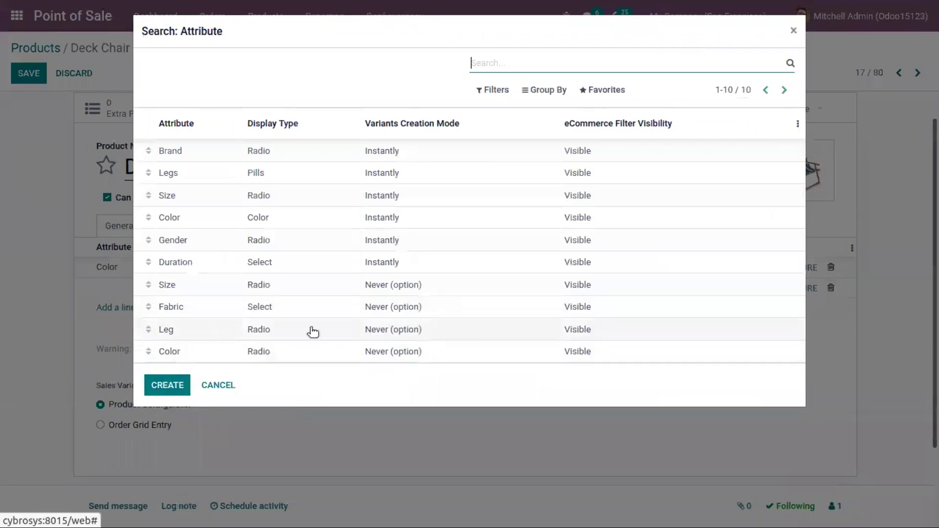
pyautogui.click(437, 329)
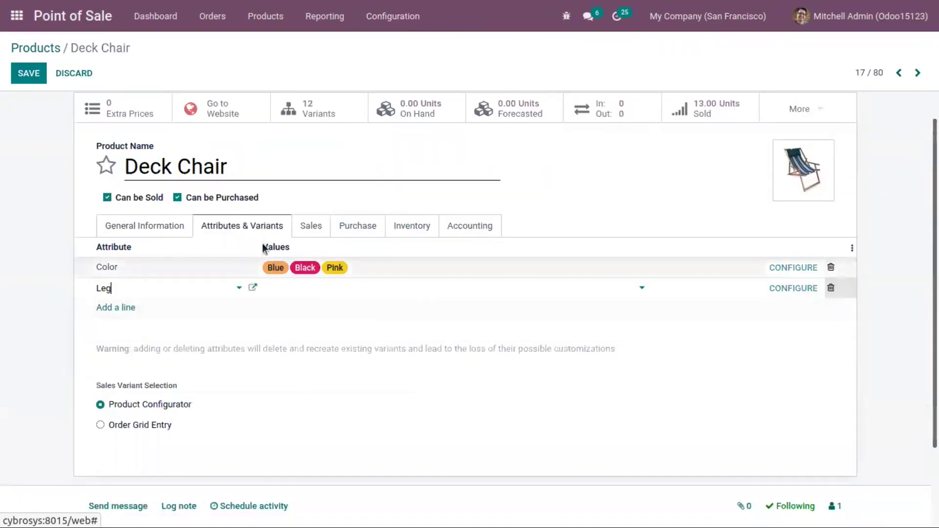
# Fill the Leg line with the values Steel, Aluminium and Wood, save the Deck Chair and review its attributes.
pyautogui.click(351, 286)
pyautogui.click(333, 307)
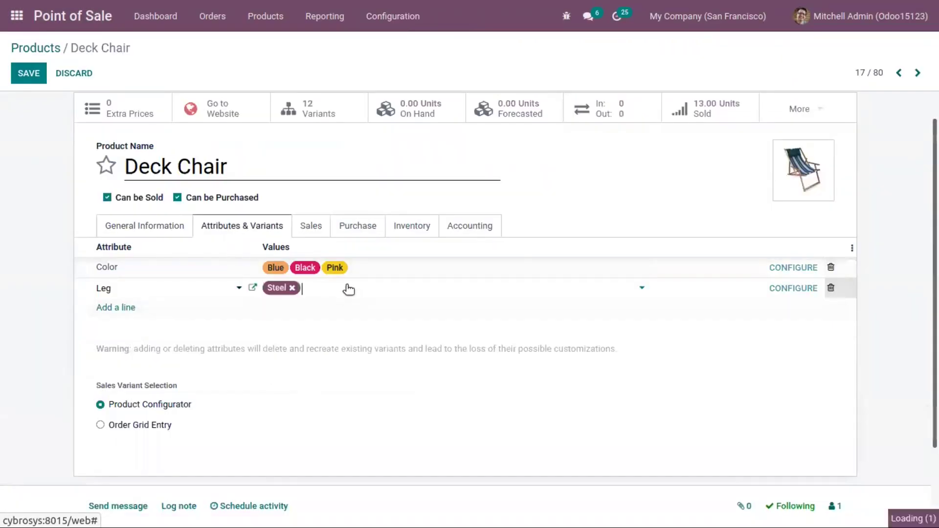
pyautogui.click(346, 292)
pyautogui.click(352, 311)
pyautogui.click(374, 288)
pyautogui.click(449, 293)
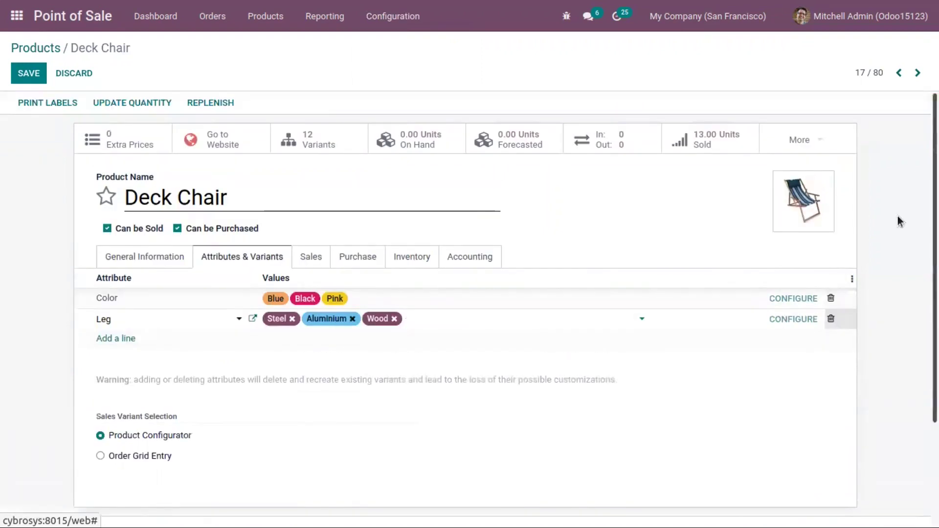
pyautogui.click(29, 74)
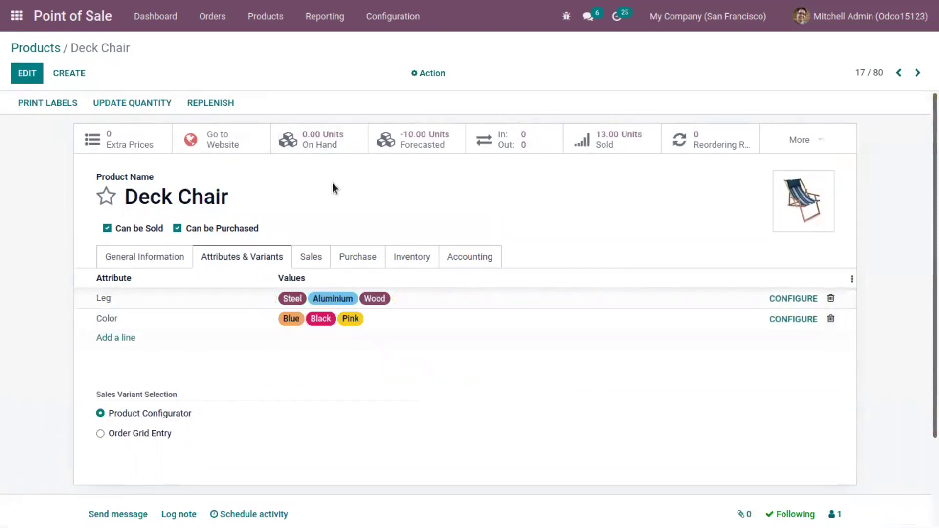
pyautogui.scroll(-2, 470, 294)
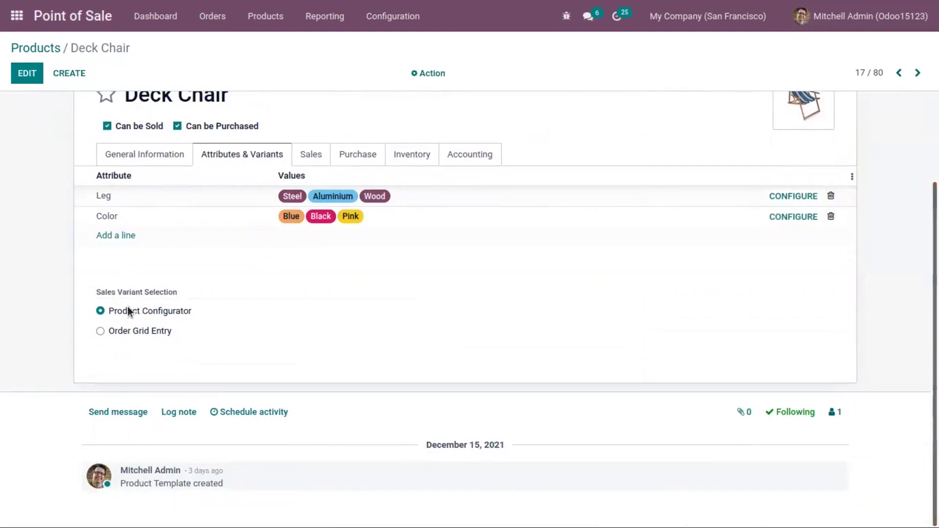
pyautogui.scroll(2, 286, 395)
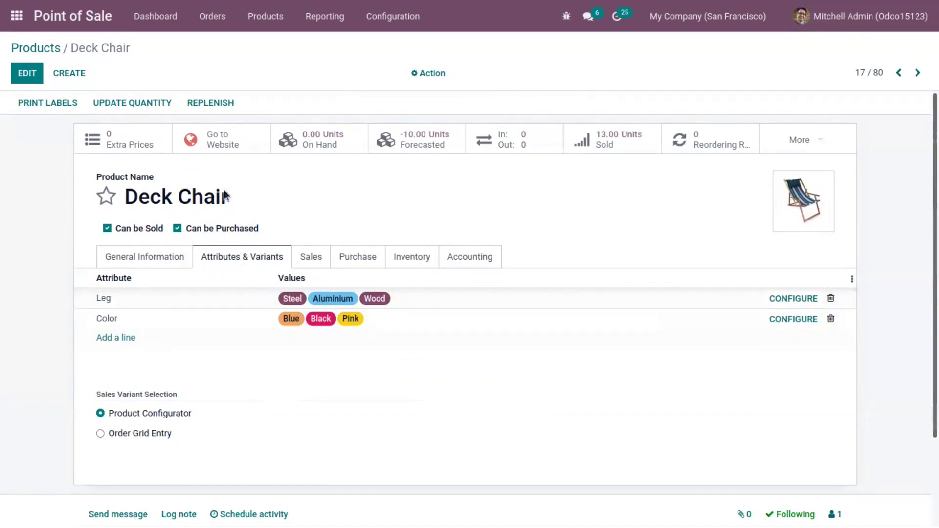
# Resume selling in the Shops point of sale and add a Deck Chair with Aluminium legs and Black color, using lot number lot877.
pyautogui.click(161, 15)
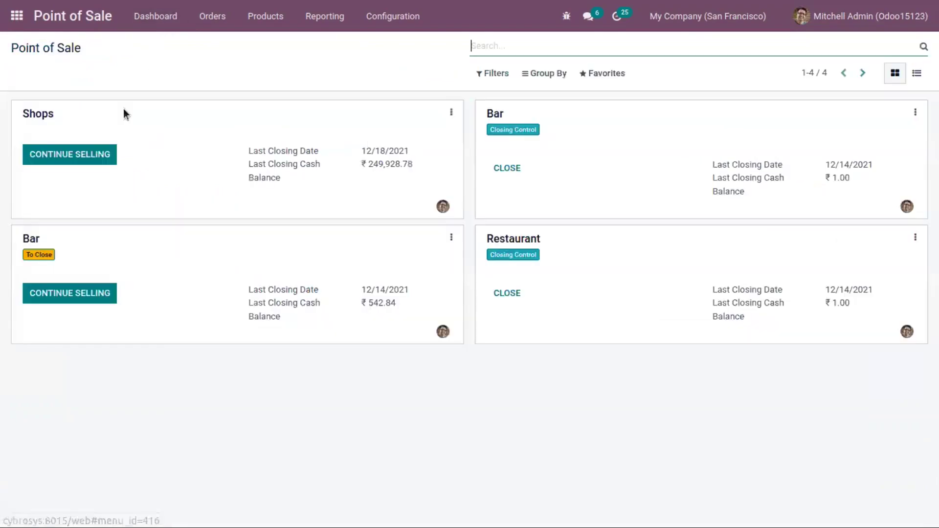
pyautogui.click(95, 153)
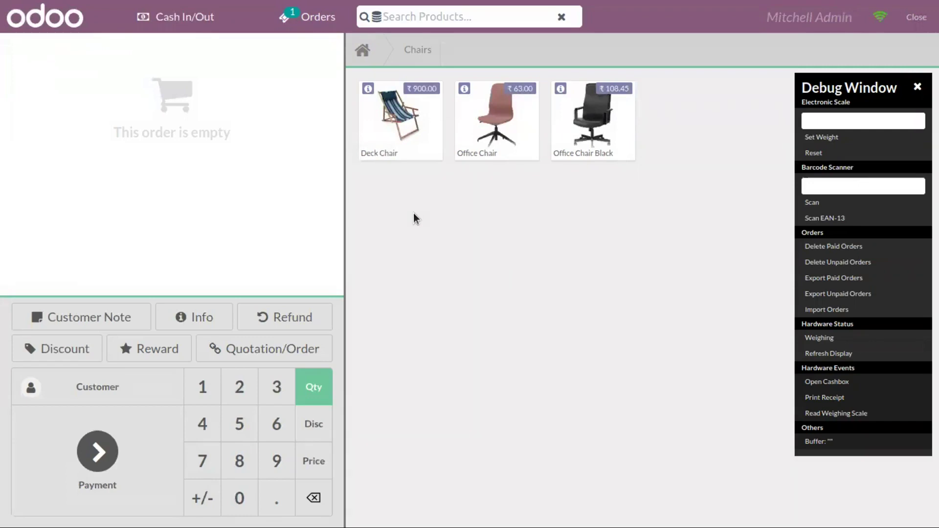
pyautogui.click(387, 135)
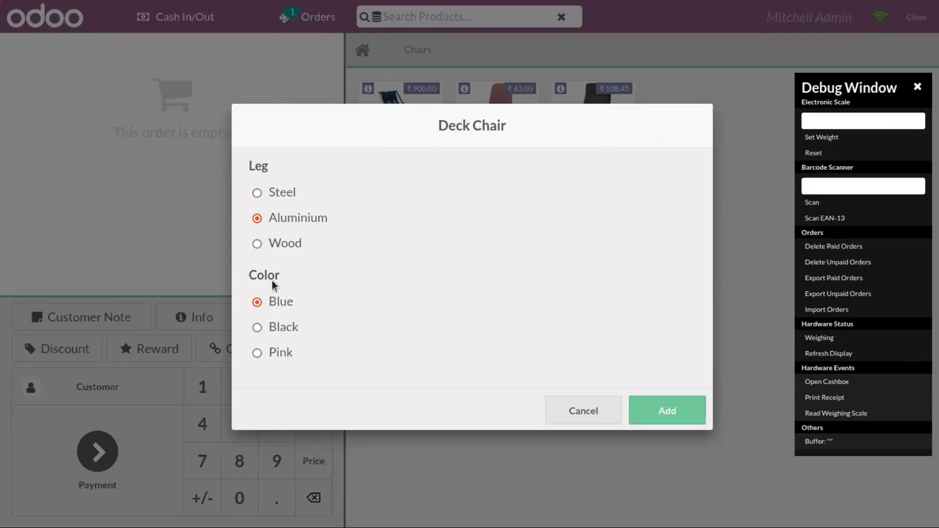
pyautogui.click(274, 327)
pyautogui.click(664, 416)
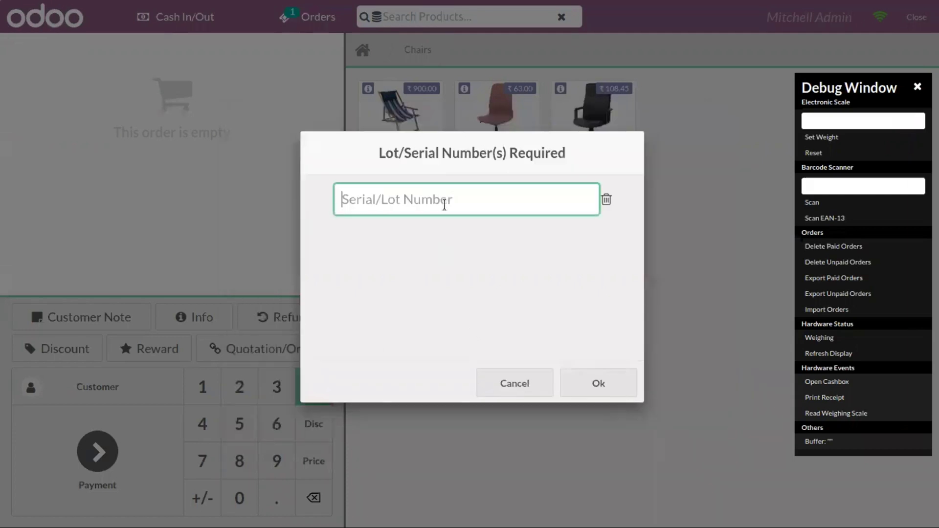
pyautogui.write('lot877')
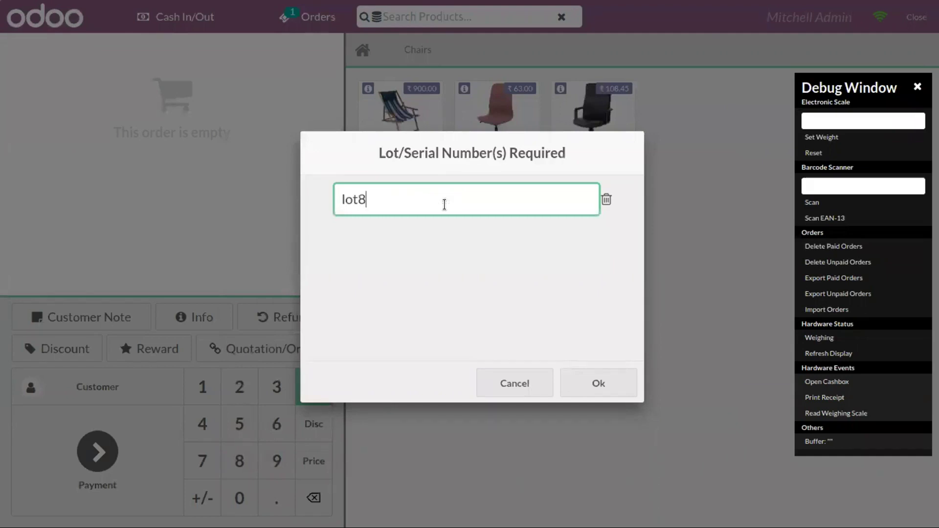
pyautogui.click(580, 387)
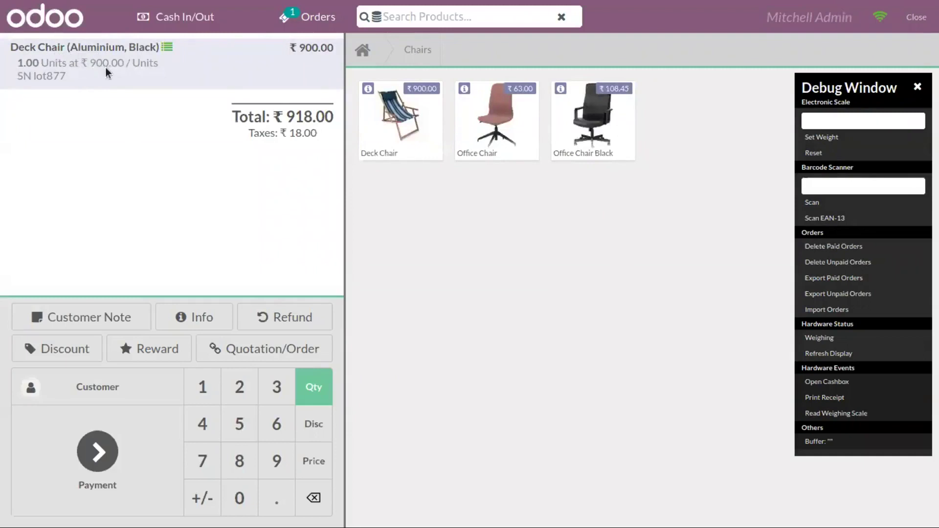
# Add a second Deck Chair with Wood legs and Pink color to the order, using lot number lot667.
pyautogui.click(415, 120)
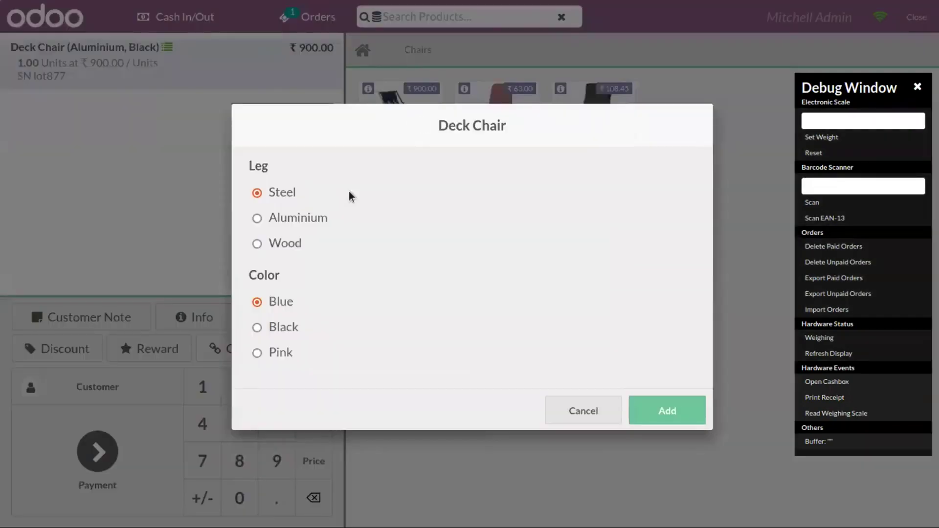
pyautogui.click(289, 243)
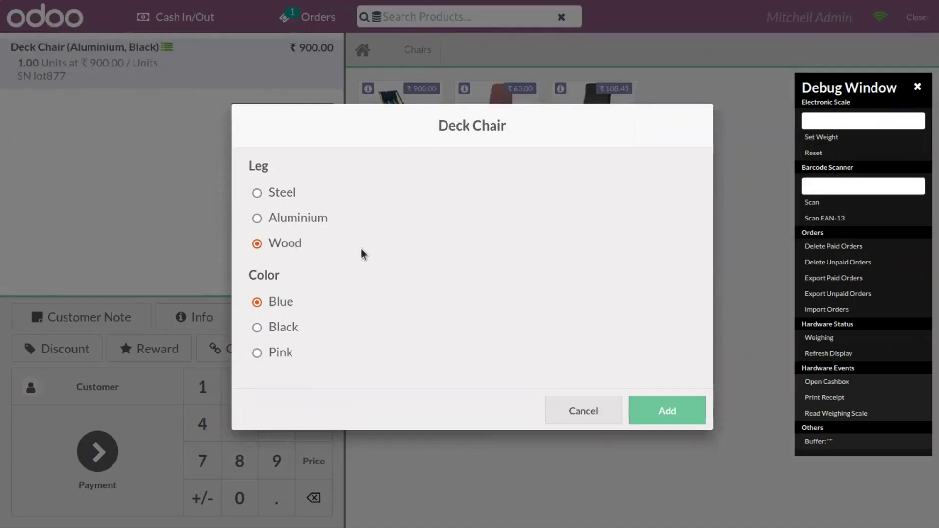
pyautogui.click(286, 352)
pyautogui.click(667, 410)
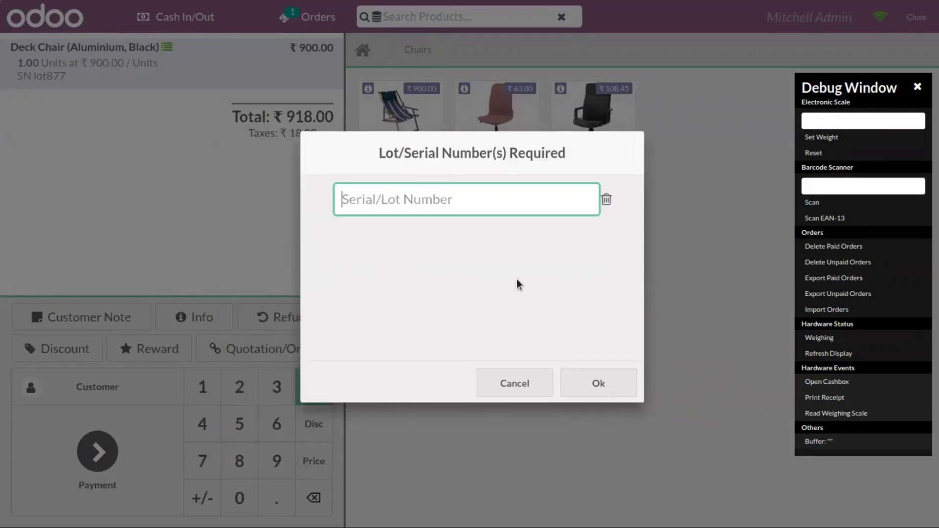
pyautogui.write('lot667')
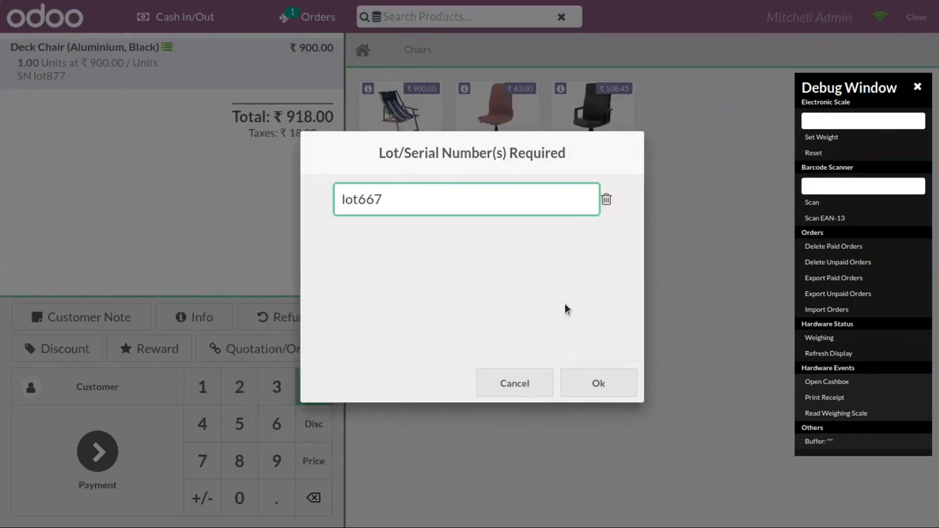
pyautogui.click(582, 380)
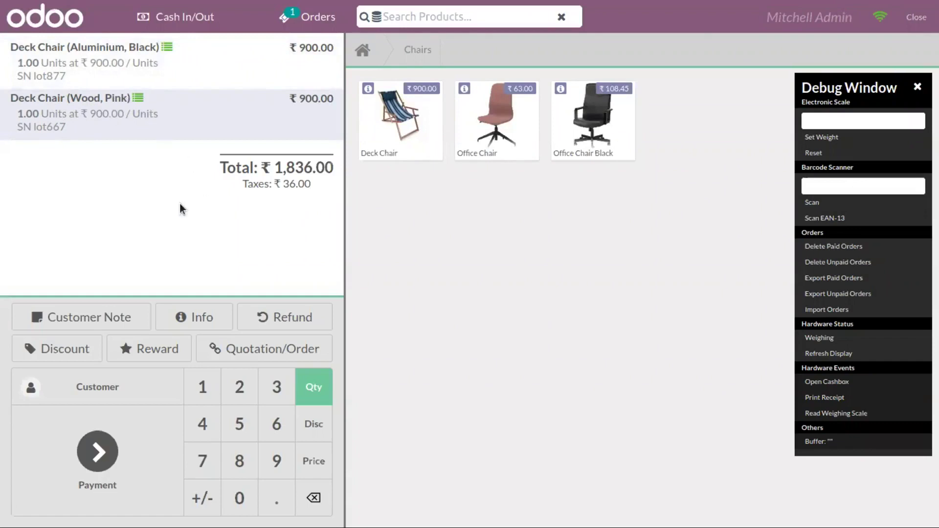
pyautogui.click(400, 125)
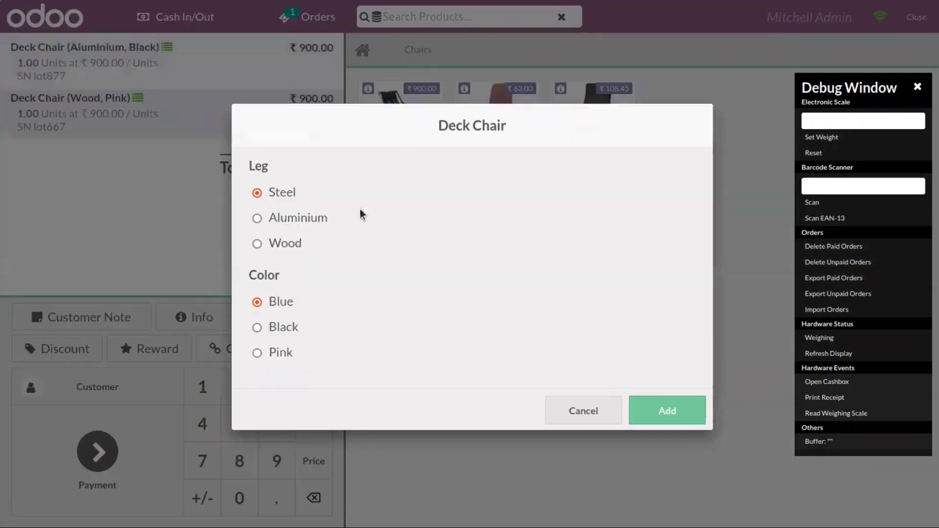
pyautogui.click(576, 410)
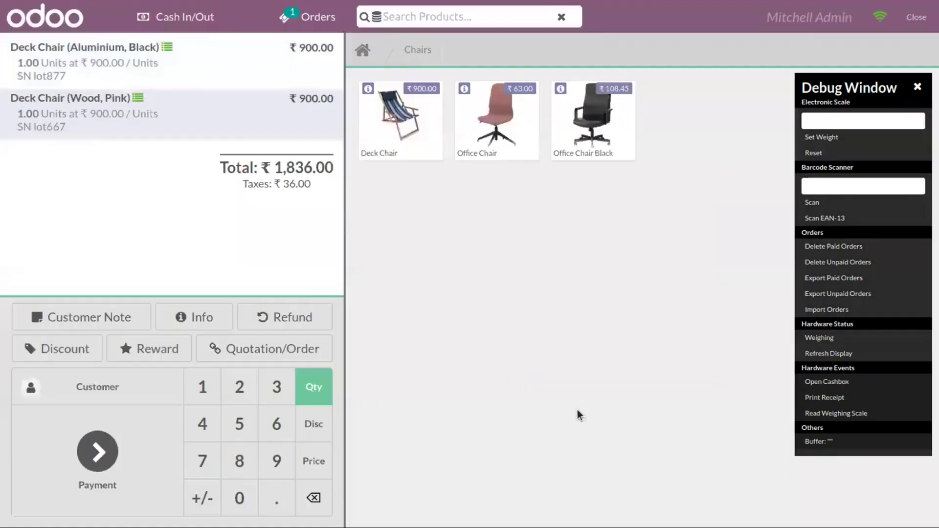
# Assign Azure Interior as the customer of the order.
pyautogui.click(98, 387)
pyautogui.click(172, 186)
pyautogui.click(182, 56)
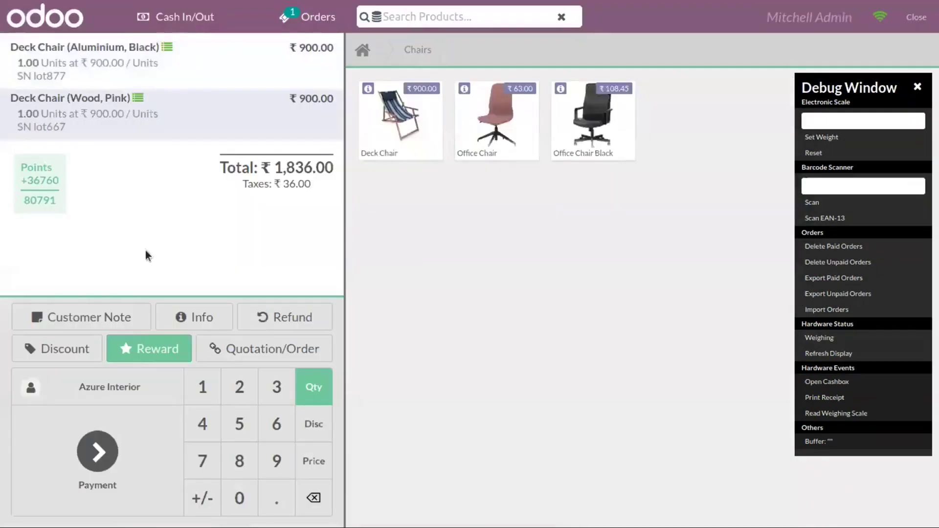
# Pay the order in cash, validate it without printing and review the configured chairs on the receipt.
pyautogui.click(142, 415)
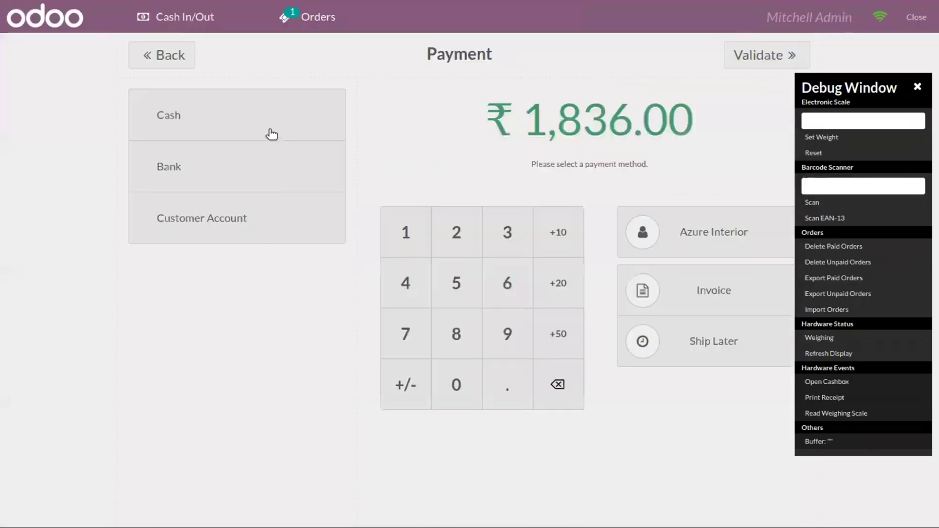
pyautogui.click(267, 127)
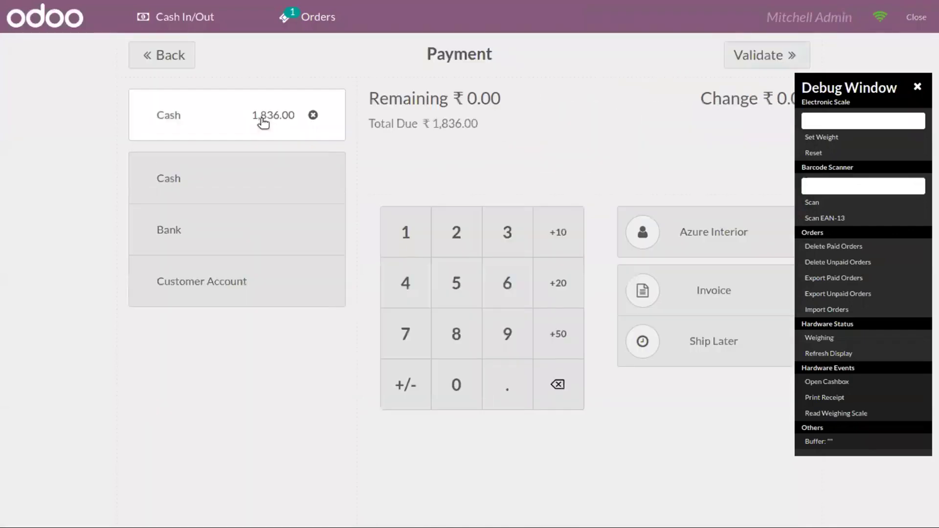
pyautogui.click(743, 55)
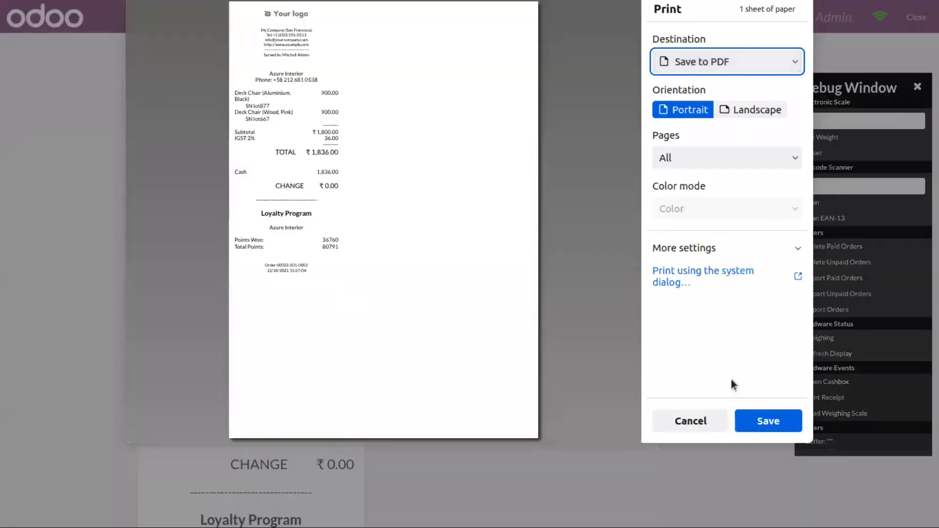
pyautogui.click(689, 422)
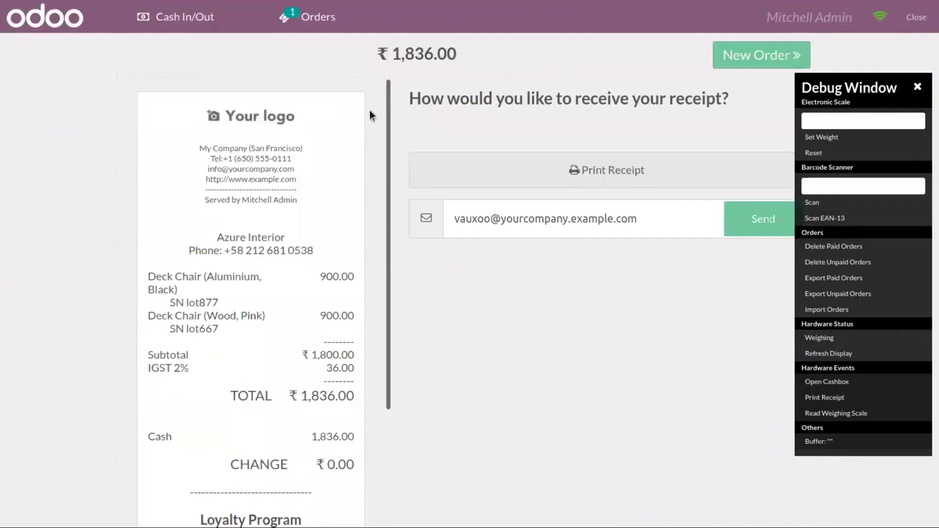
pyautogui.moveTo(386, 95); pyautogui.dragTo(391, 157)
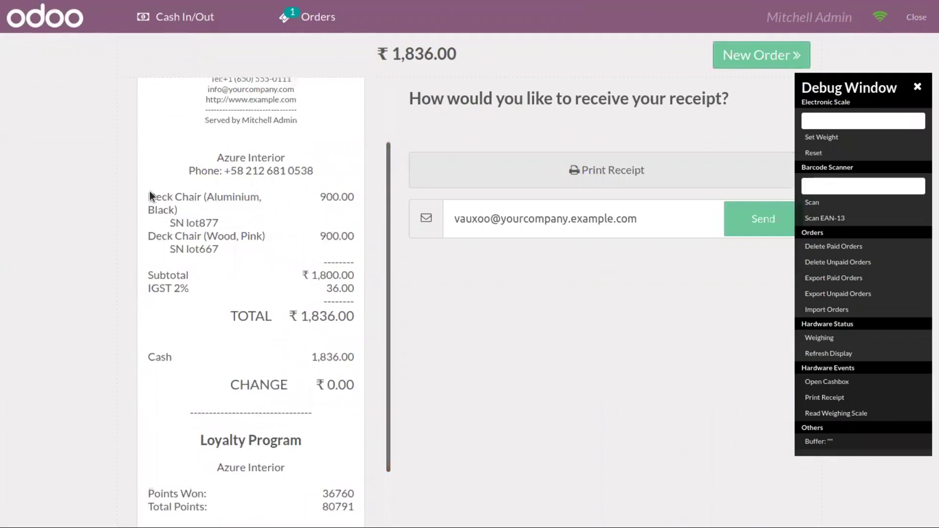
pyautogui.moveTo(391, 190); pyautogui.dragTo(353, 271)
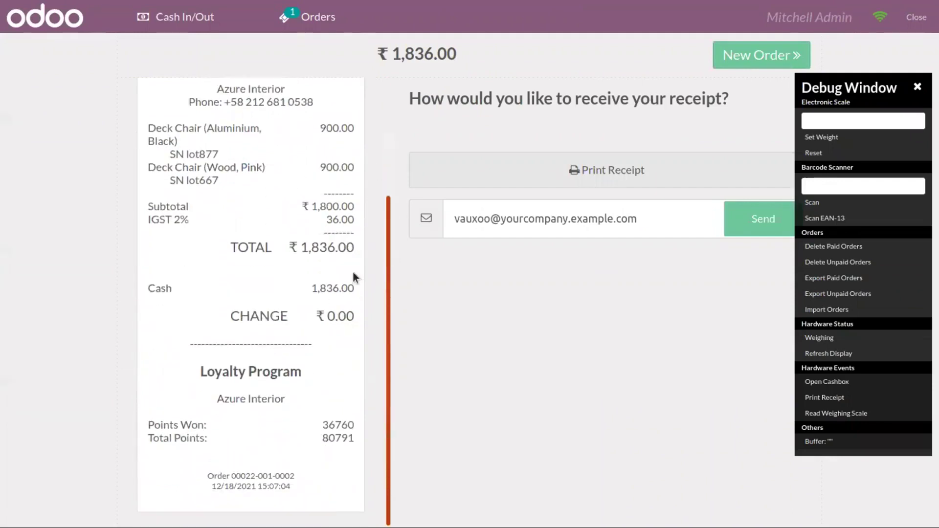
# Start a new order and leave the Shops point of sale while keeping its session open.
pyautogui.click(735, 52)
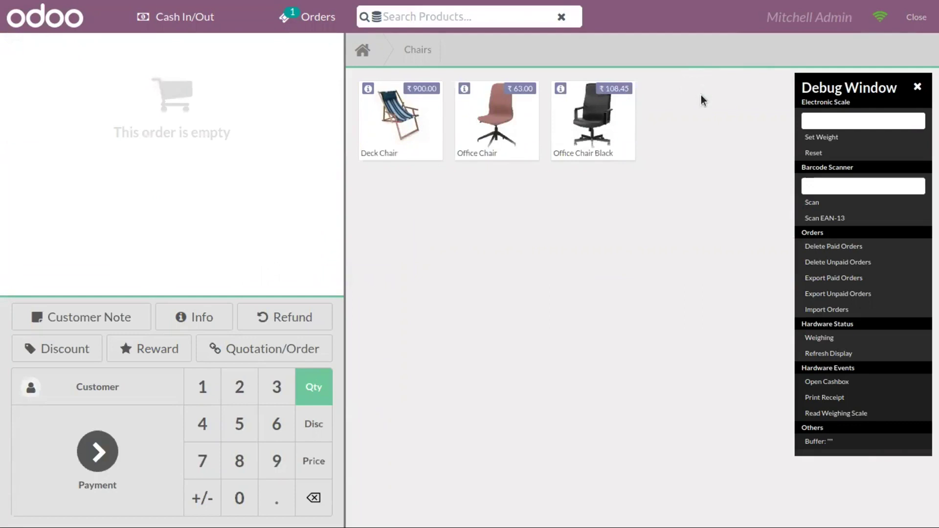
pyautogui.click(916, 17)
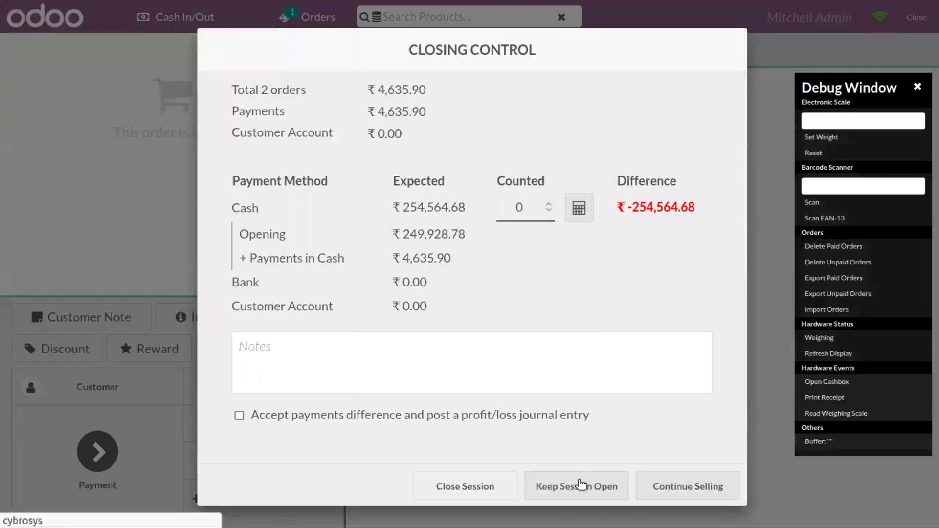
pyautogui.click(581, 486)
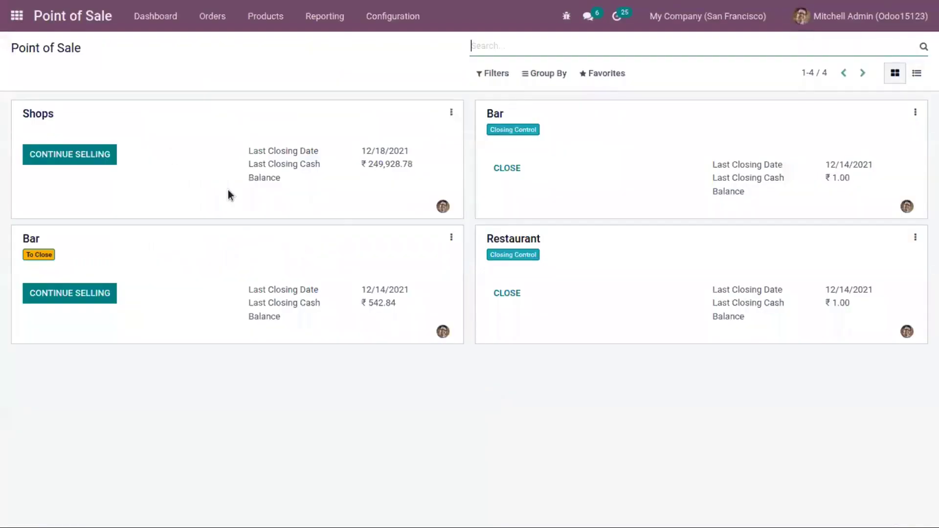
# Open the Deck Chair from the point of sale products and display its attributes and variants.
pyautogui.click(266, 16)
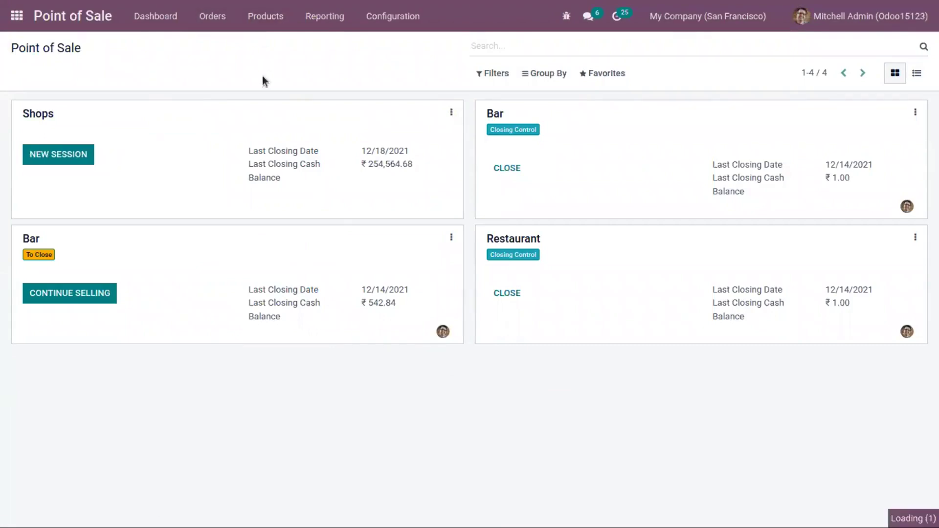
pyautogui.click(182, 403)
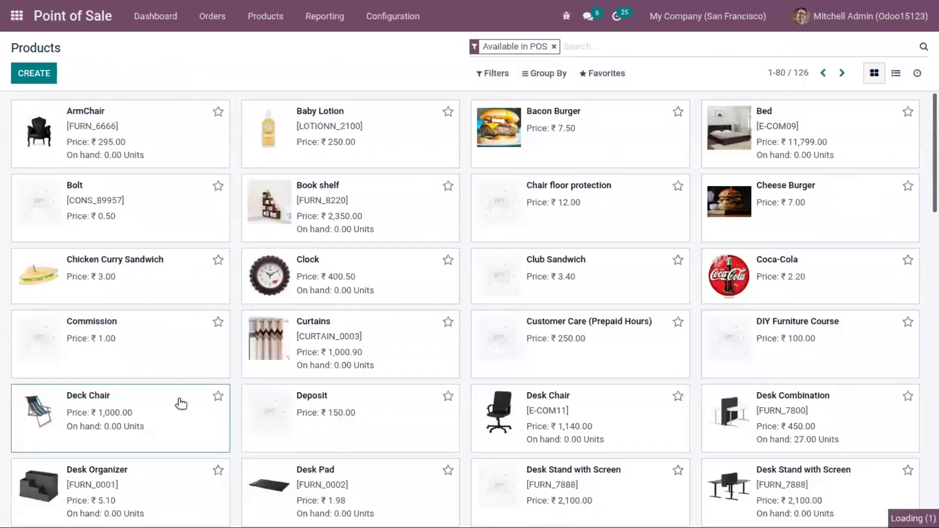
pyautogui.scroll(-4, 170, 268)
pyautogui.scroll(2, 170, 268)
pyautogui.click(242, 169)
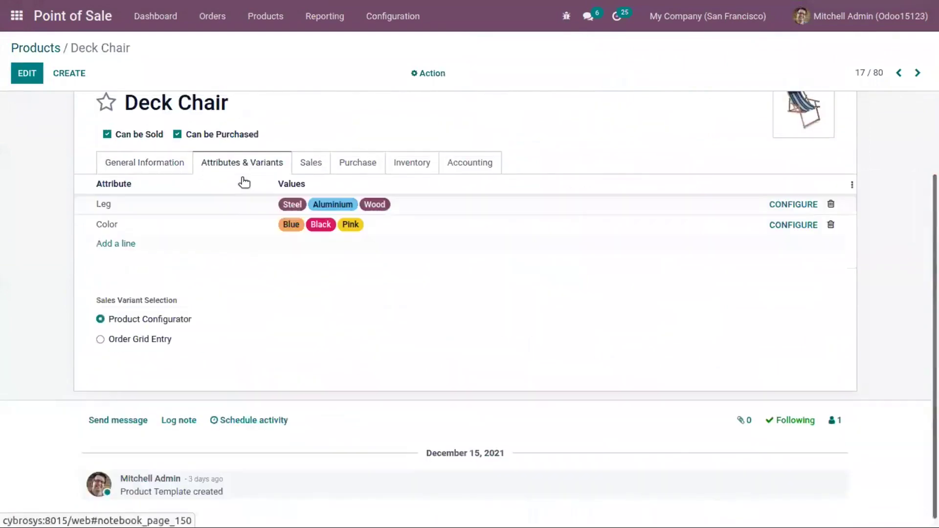
# Replace the Deck Chair's Color line with the Color attribute whose variants creation mode is Instantly.
pyautogui.moveTo(832, 223)
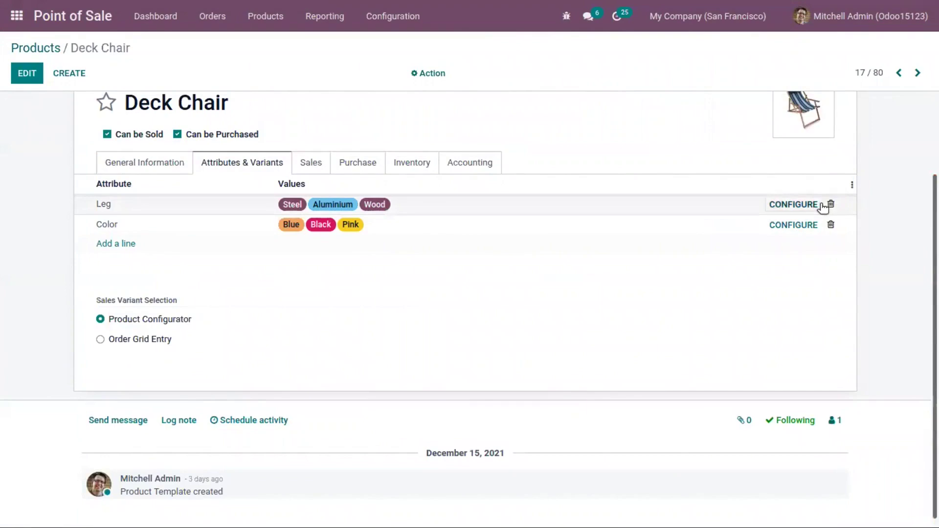
pyautogui.click(830, 225)
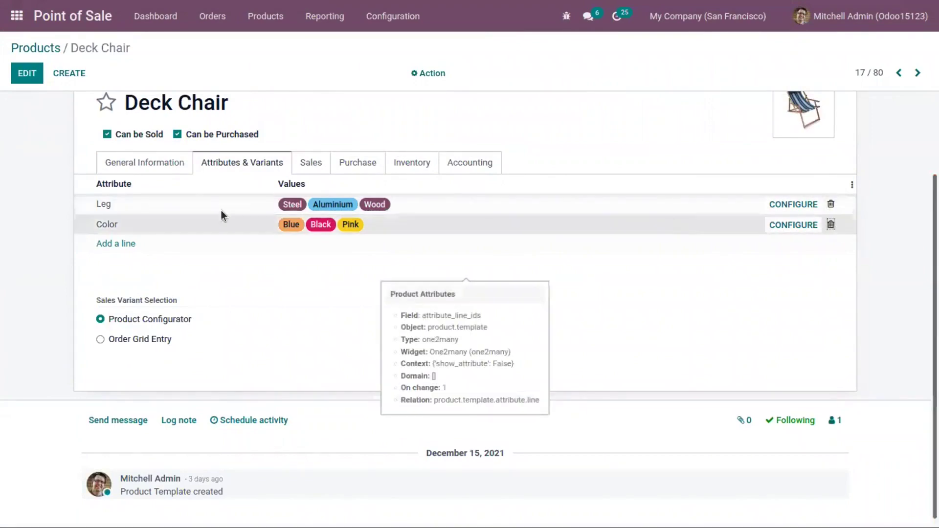
pyautogui.click(120, 227)
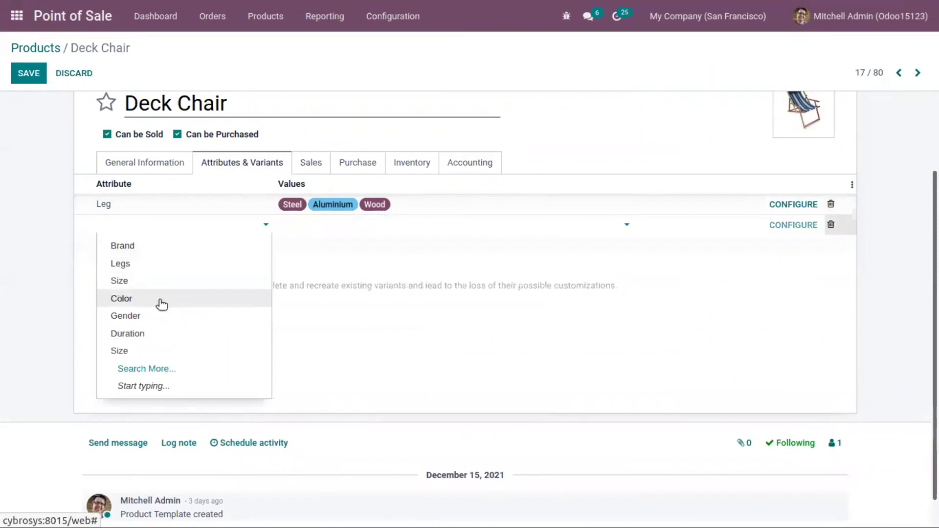
pyautogui.click(137, 368)
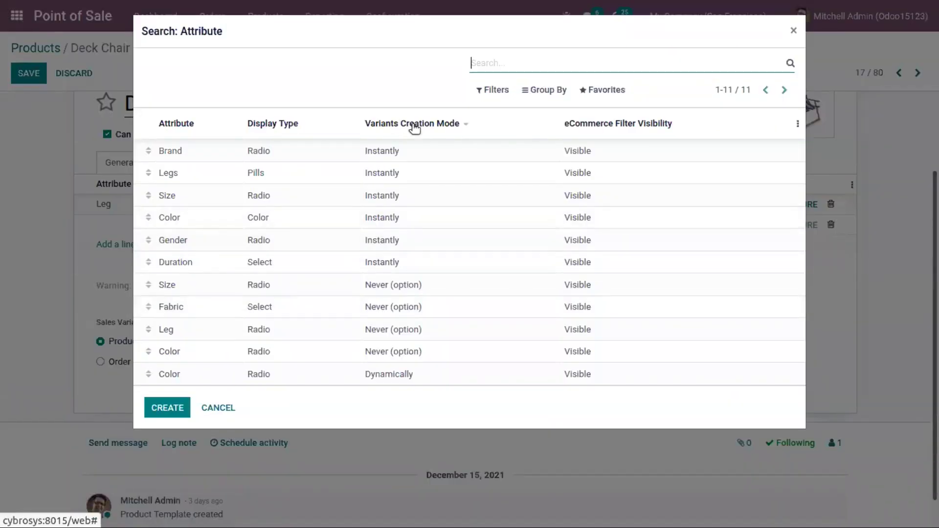
pyautogui.click(408, 219)
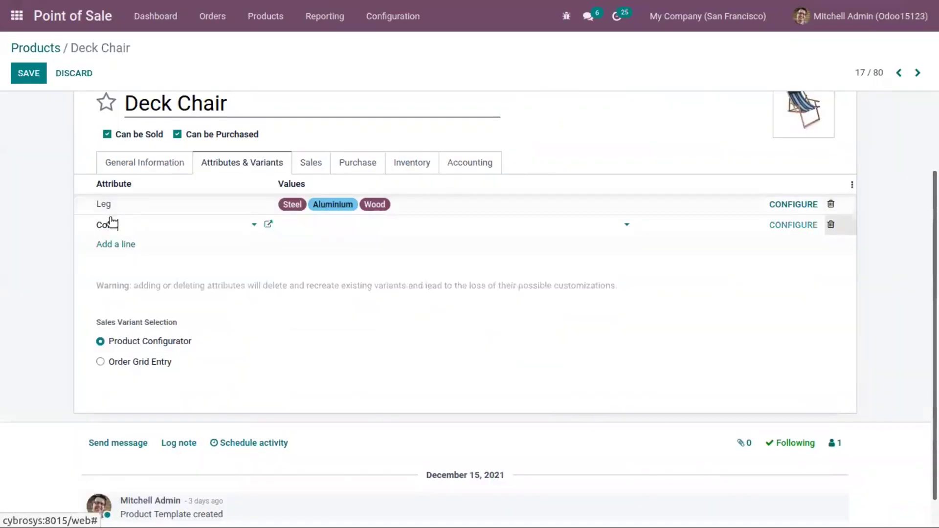
# Fill the new Color line with the values White, Black and Blue, and save the Deck Chair.
pyautogui.click(348, 228)
pyautogui.click(353, 246)
pyautogui.click(383, 230)
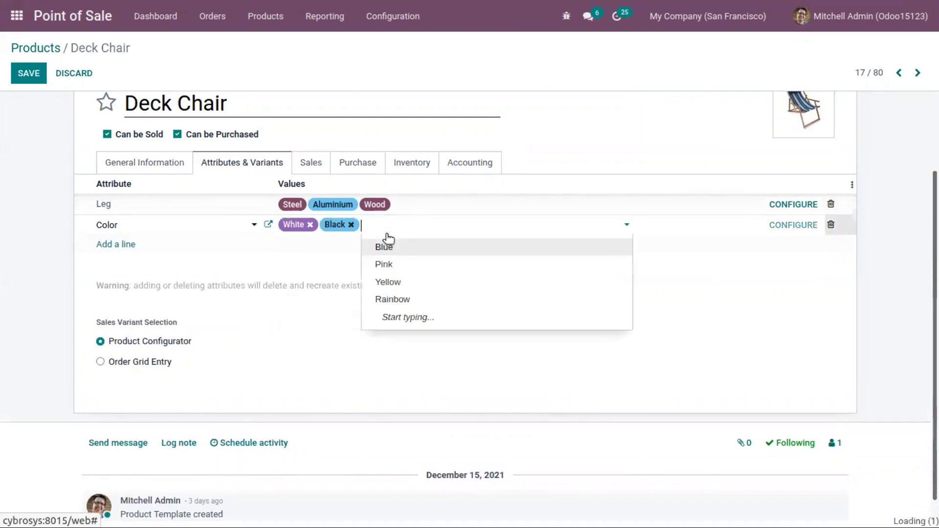
pyautogui.click(391, 246)
pyautogui.moveTo(113, 226)
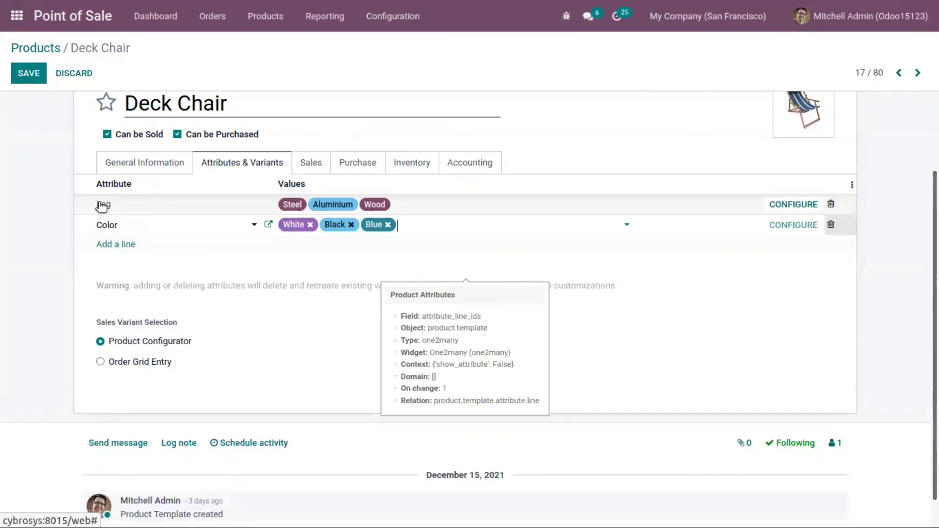
pyautogui.scroll(3, 610, 283)
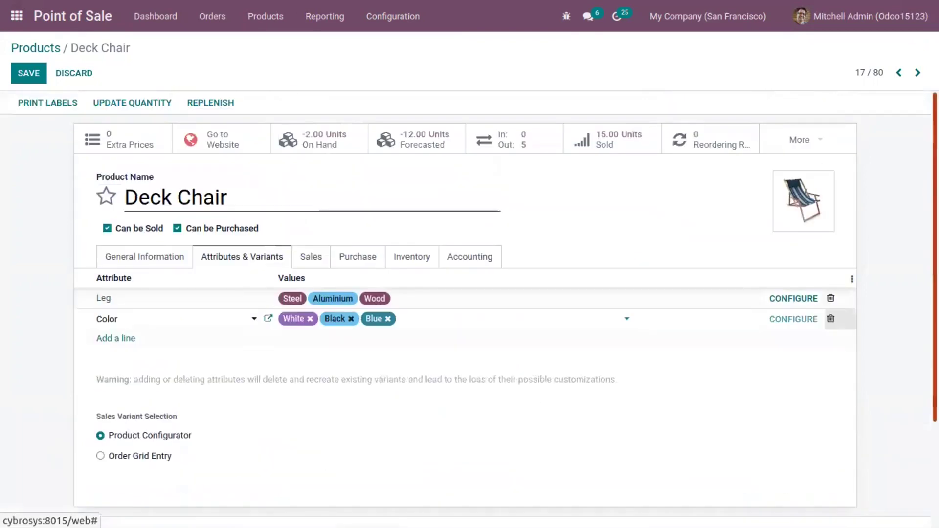
pyautogui.click(29, 73)
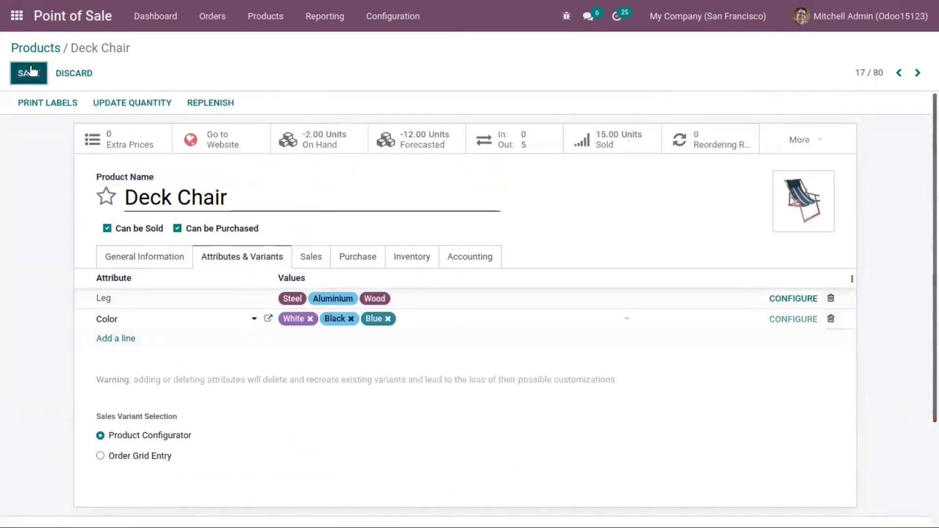
# Resume selling in the Shops point of sale and add a Deck Chair (Black) with Wood legs and lot number lot666.
pyautogui.click(156, 17)
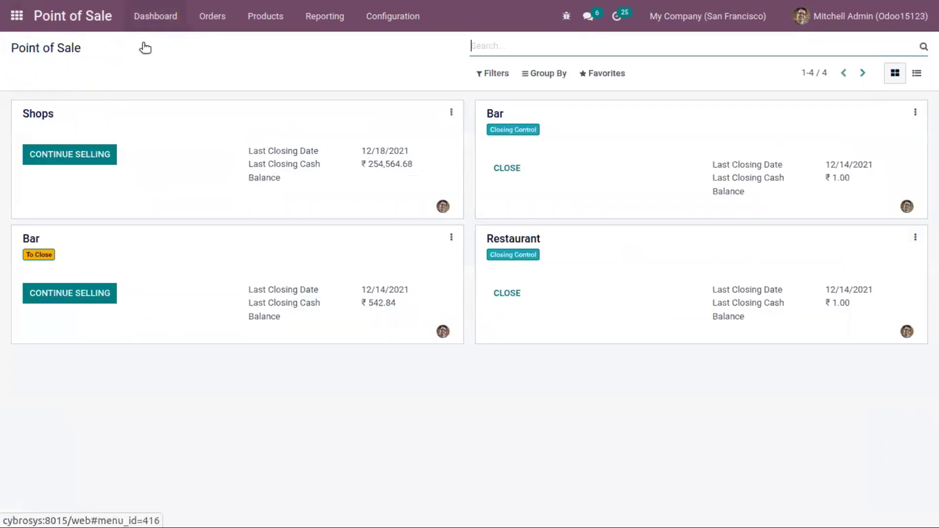
pyautogui.click(78, 154)
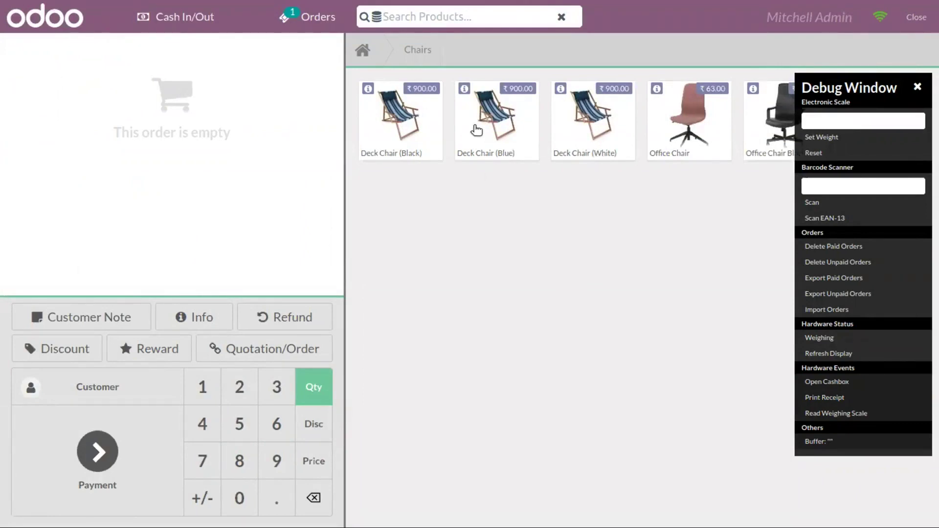
pyautogui.click(412, 133)
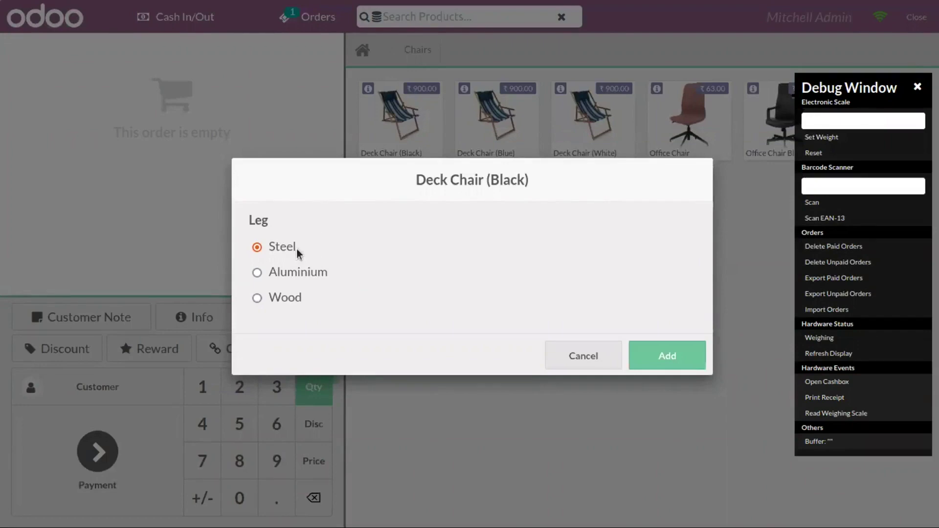
pyautogui.click(315, 270)
pyautogui.click(287, 298)
pyautogui.click(658, 356)
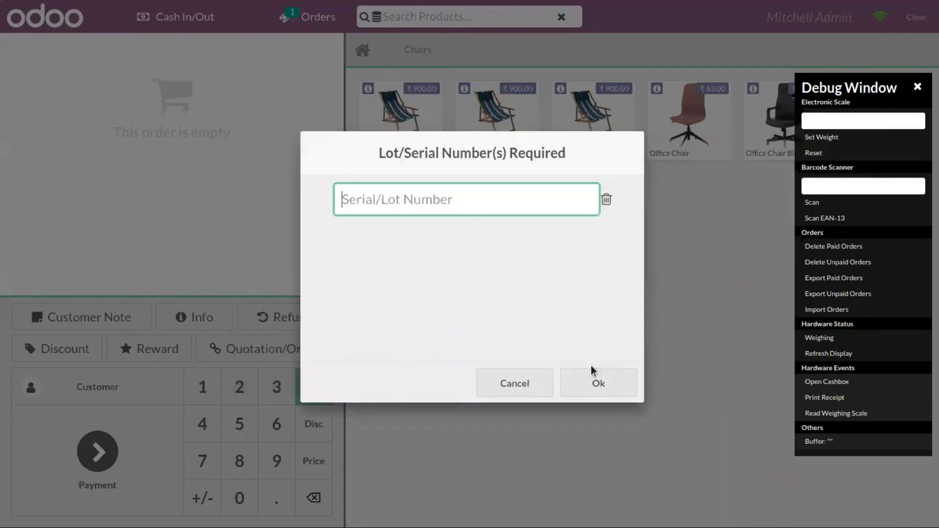
pyautogui.write('lot666')
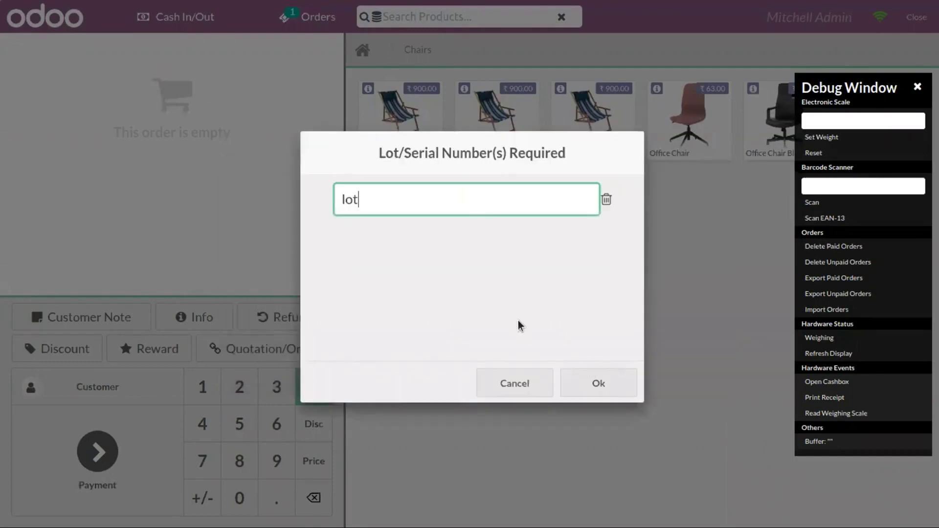
pyautogui.click(573, 383)
# Add a second Deck Chair (Black) to the order with Aluminium legs and lot number lot6.
pyautogui.click(415, 120)
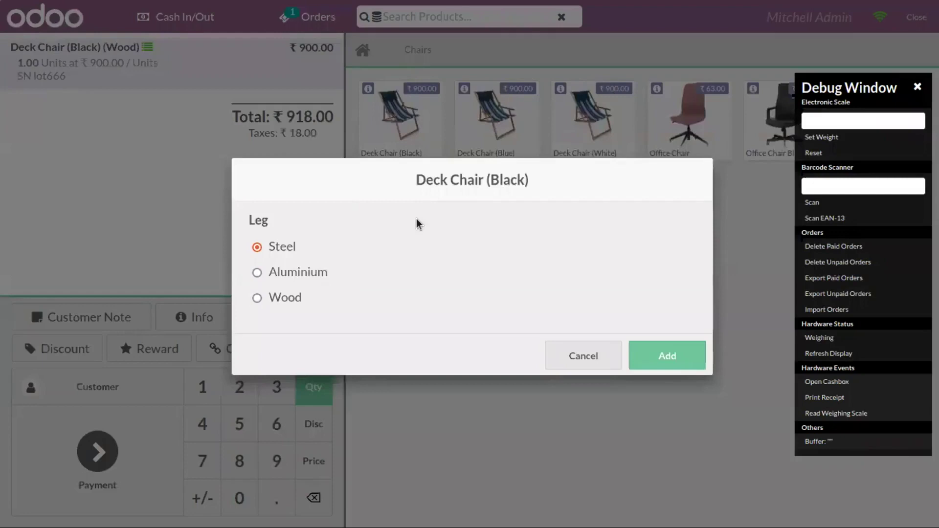
pyautogui.click(302, 274)
pyautogui.click(641, 348)
pyautogui.write('lot6')
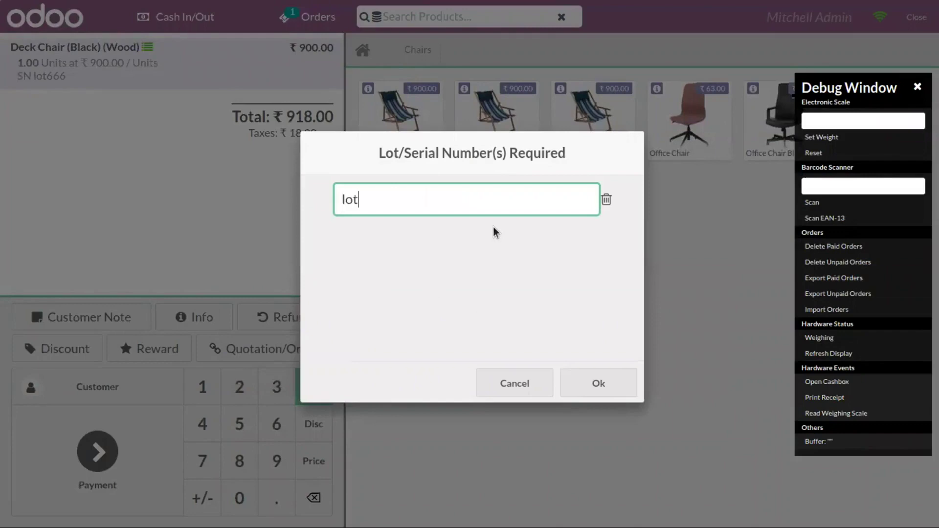
pyautogui.click(594, 381)
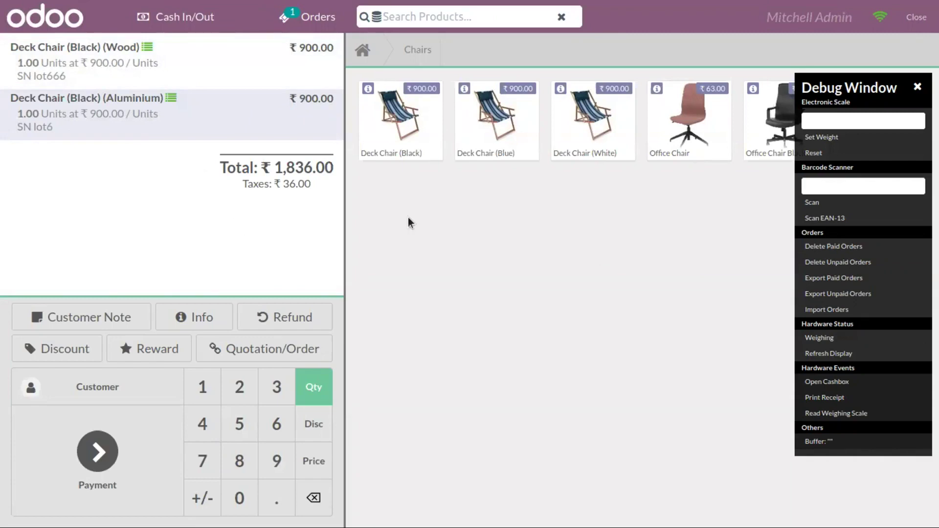
# Set Azure Interior as the customer of the Deck Chair order.
pyautogui.click(64, 386)
pyautogui.click(203, 207)
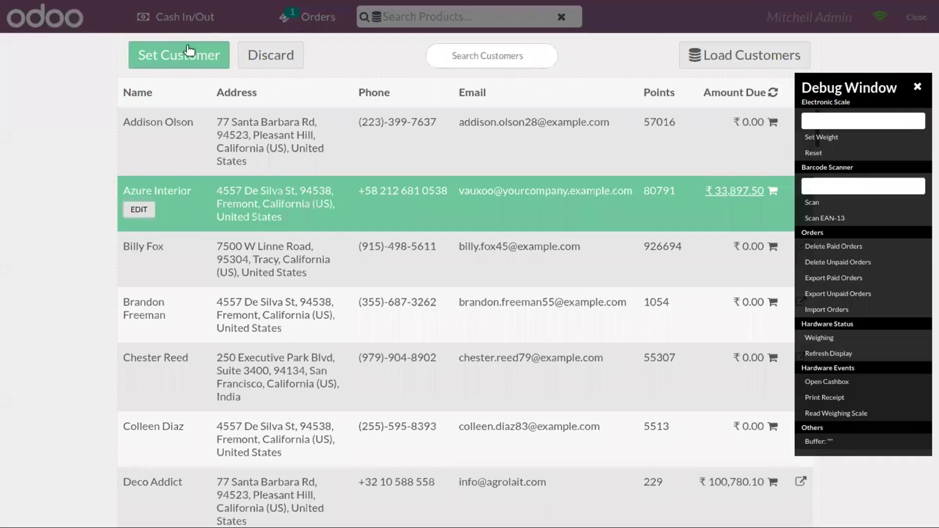
pyautogui.click(190, 50)
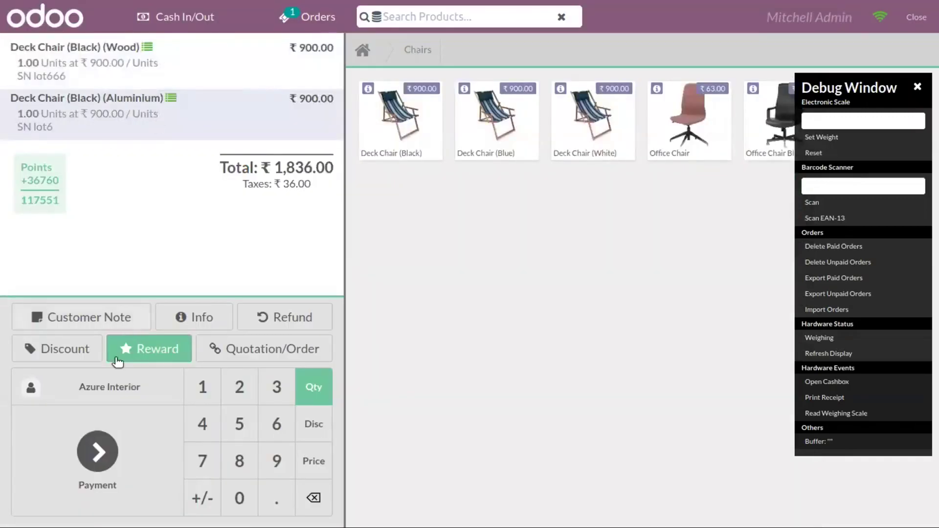
# Pay the full order in Cash and validate it, then start a new order without printing the receipt.
pyautogui.click(98, 450)
pyautogui.click(210, 97)
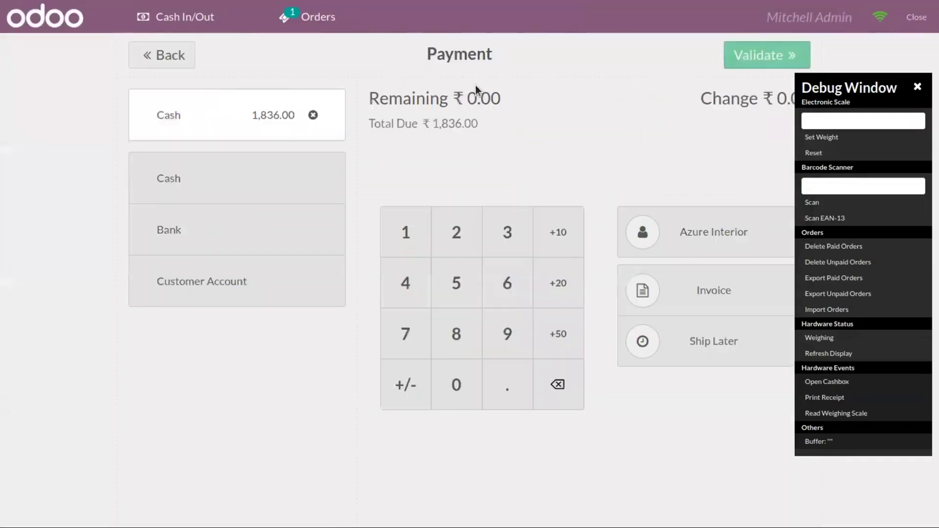
pyautogui.click(745, 58)
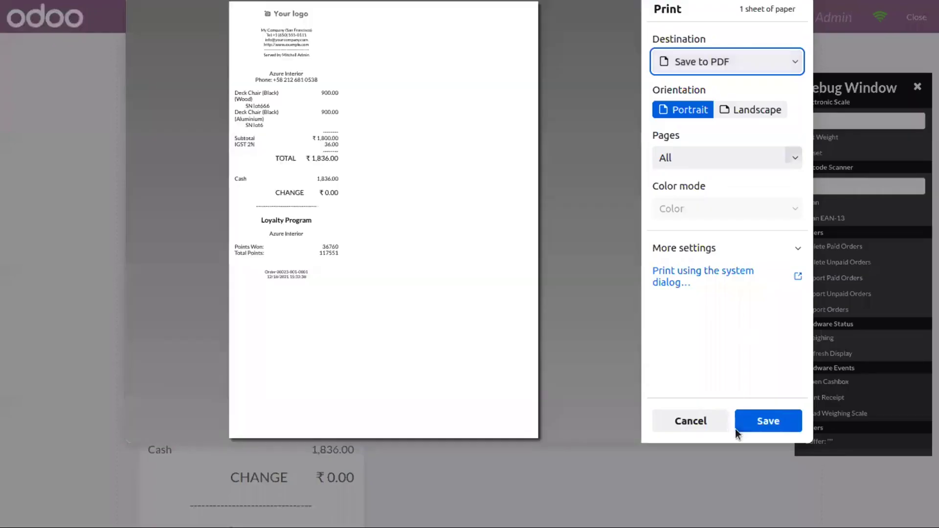
pyautogui.click(690, 422)
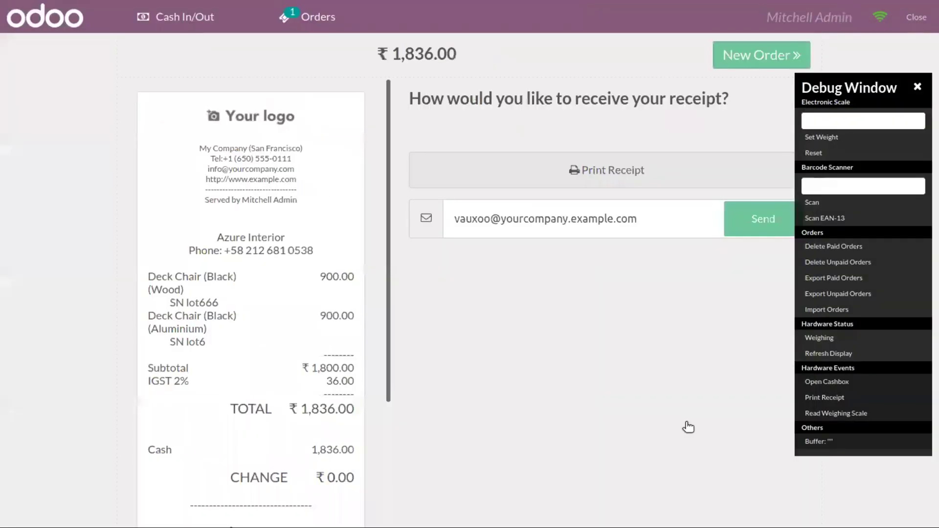
pyautogui.click(759, 53)
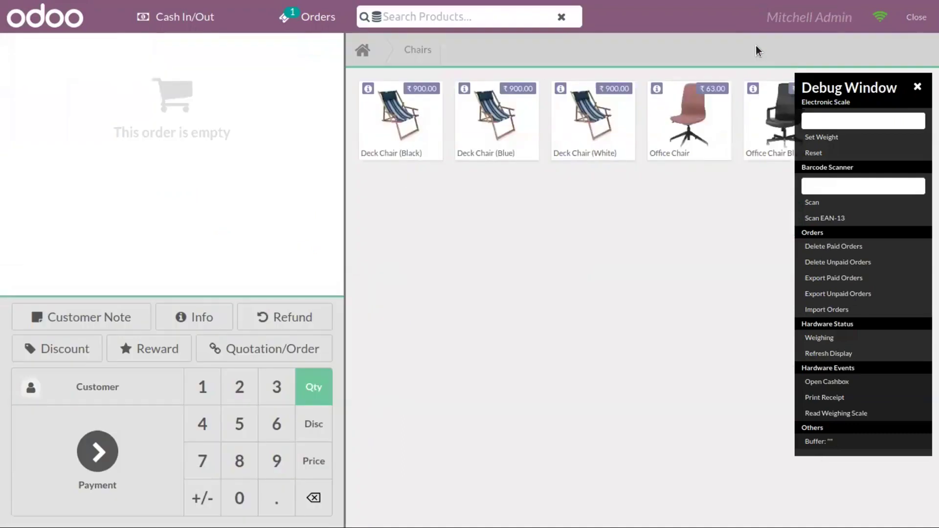